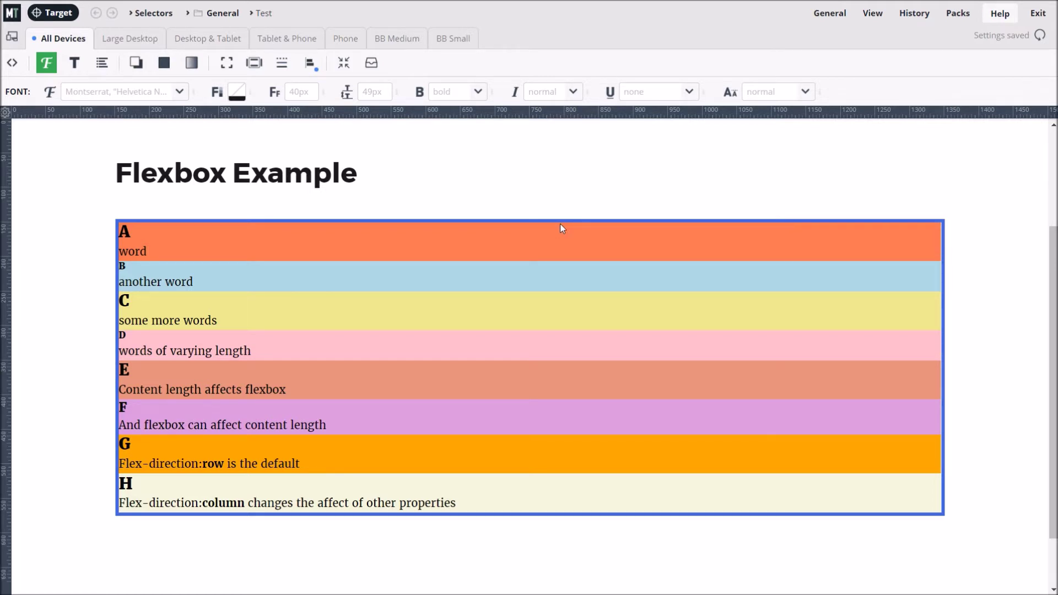
Inspect the generated CSS, noting the -moz-box prefixed display value, then close the viewer.
{"action": "left_click", "coordinate": [870, 22]}
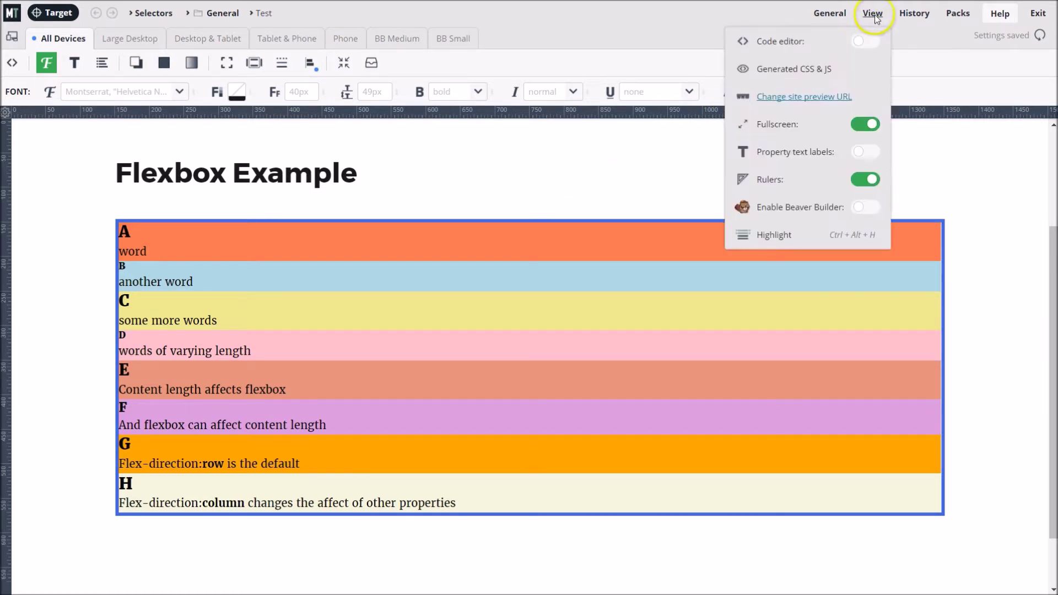
{"action": "left_click", "coordinate": [850, 75]}
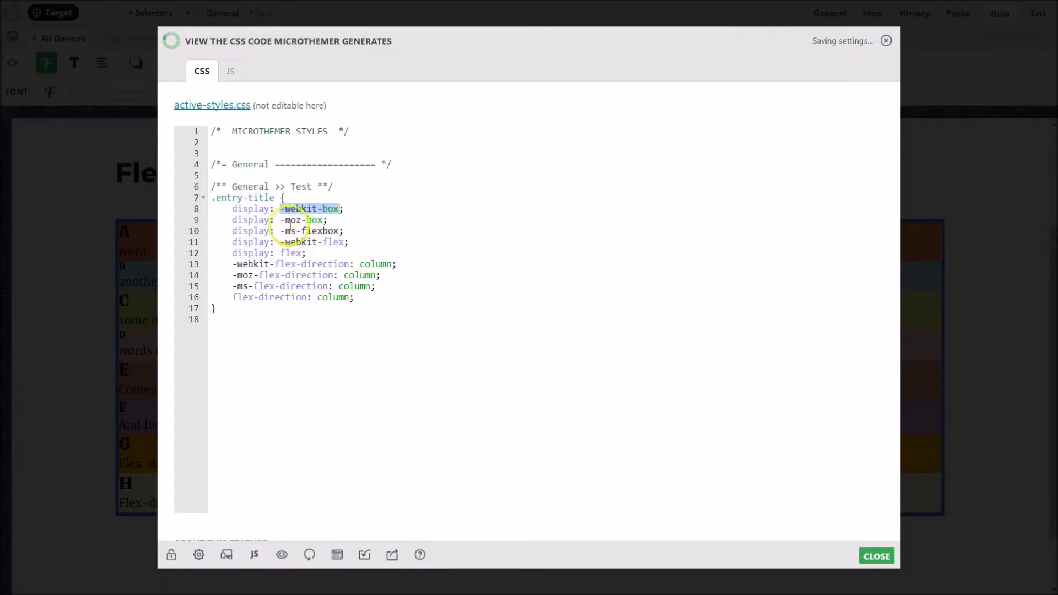
{"action": "left_click_drag", "start_coordinate": [280, 220], "coordinate": [337, 231]}
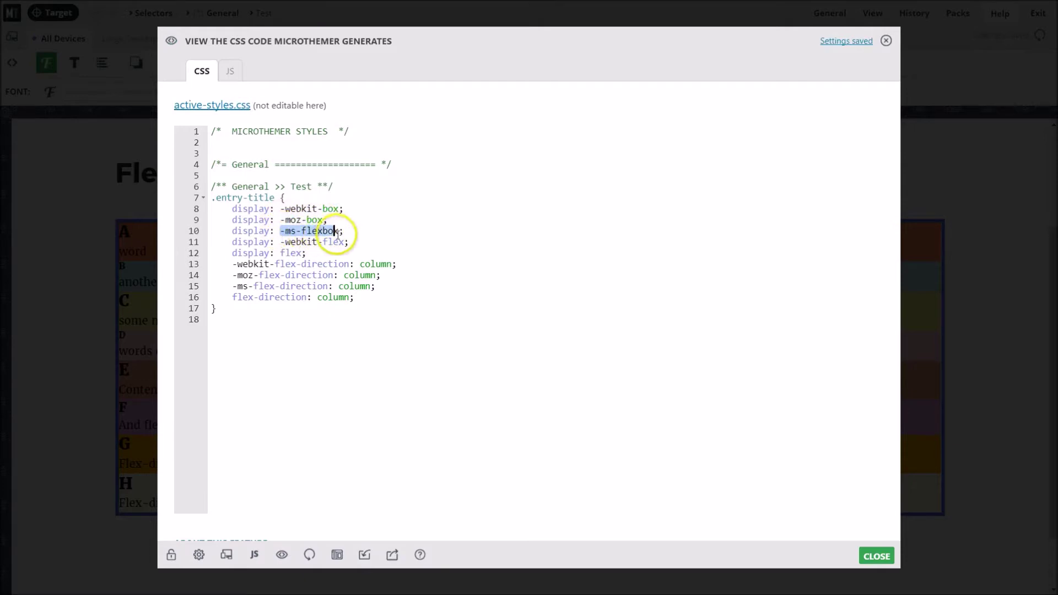
{"action": "left_click", "coordinate": [885, 40]}
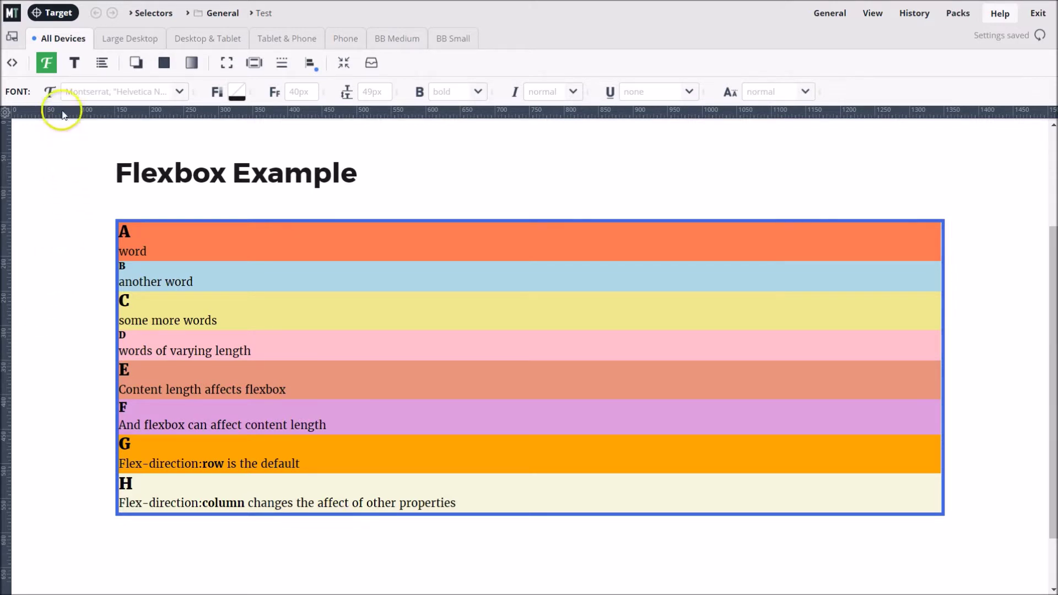
Target the .flex-container box around items A–H and create the 'Flex container' selector.
{"action": "left_click", "coordinate": [58, 13]}
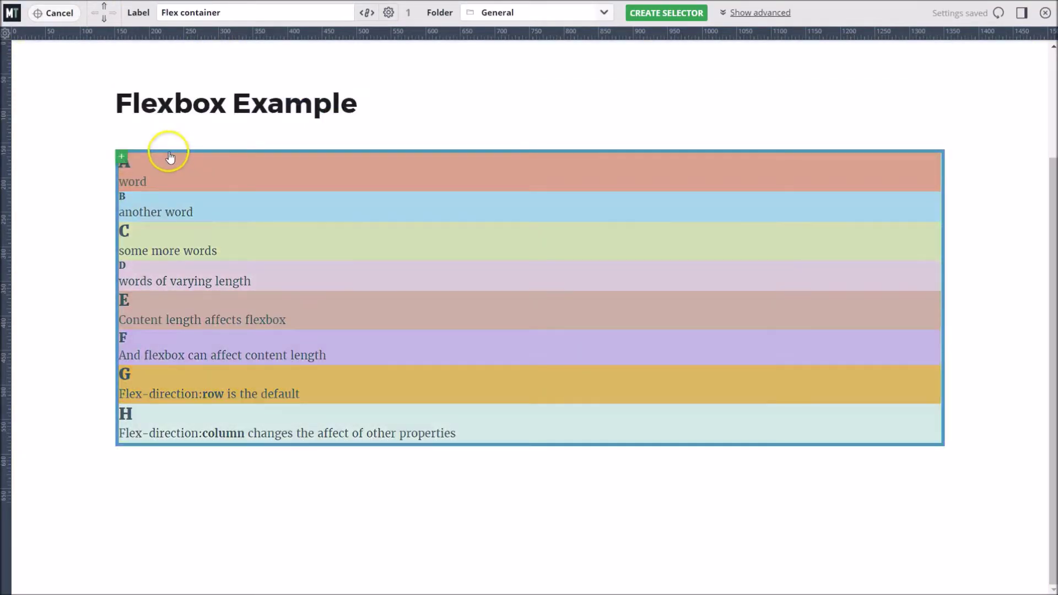
{"action": "left_click", "coordinate": [170, 158]}
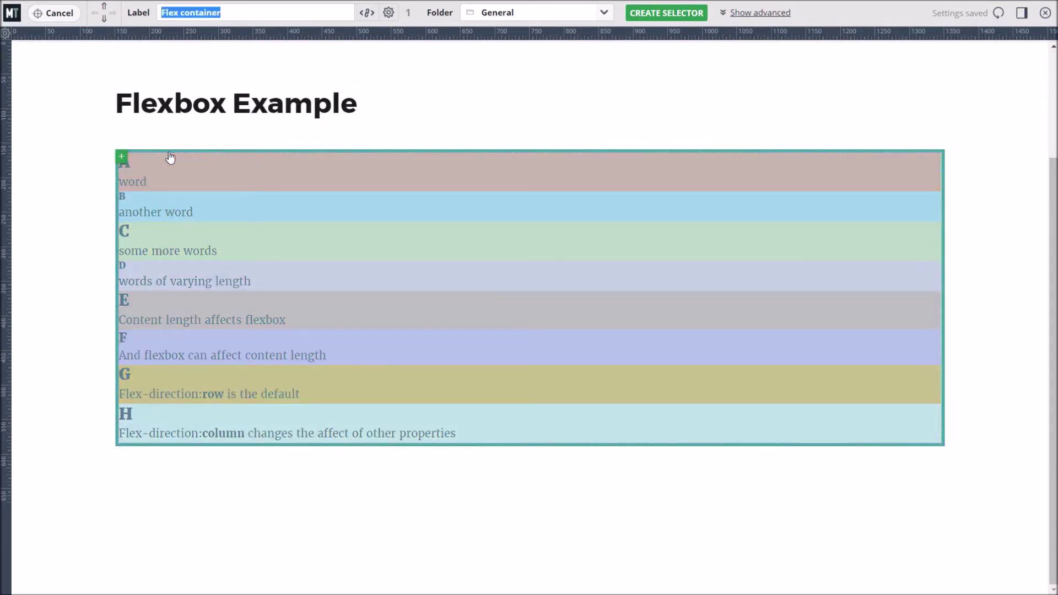
{"action": "left_click_drag", "start_coordinate": [170, 159], "coordinate": [328, 183]}
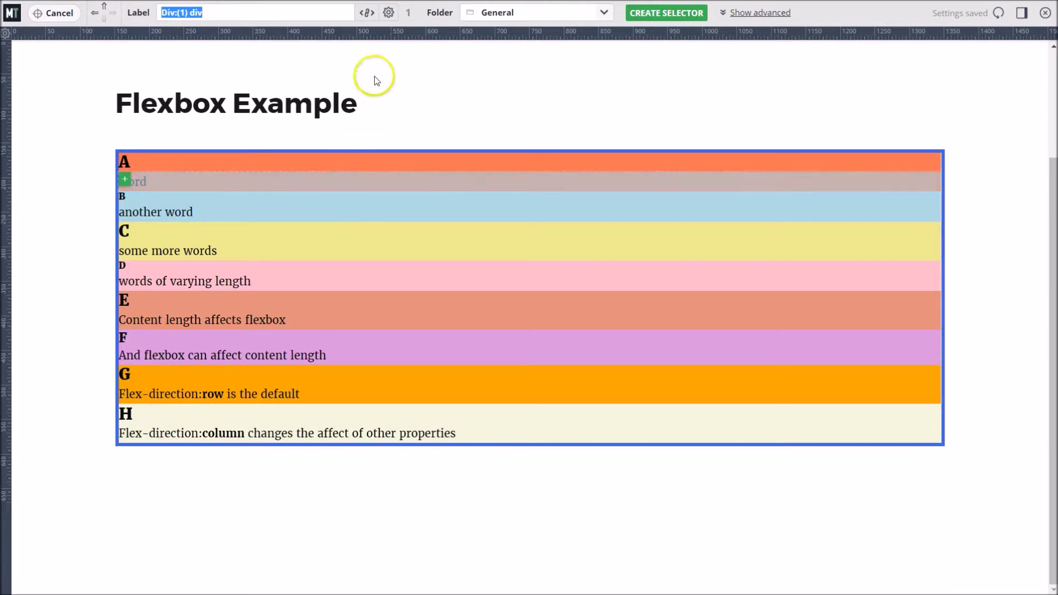
{"action": "left_click", "coordinate": [105, 9]}
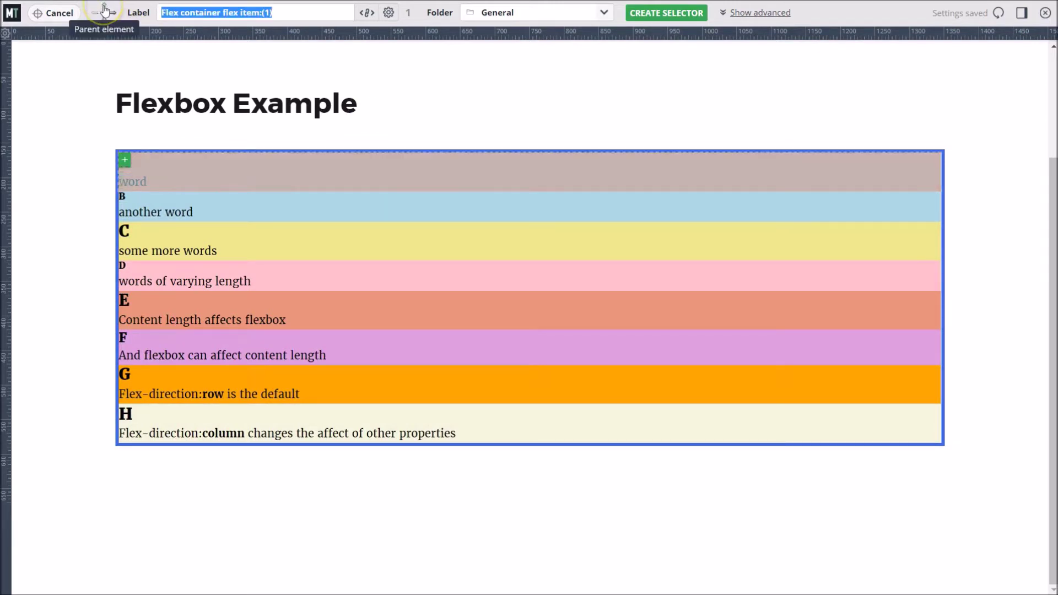
{"action": "left_click", "coordinate": [104, 9]}
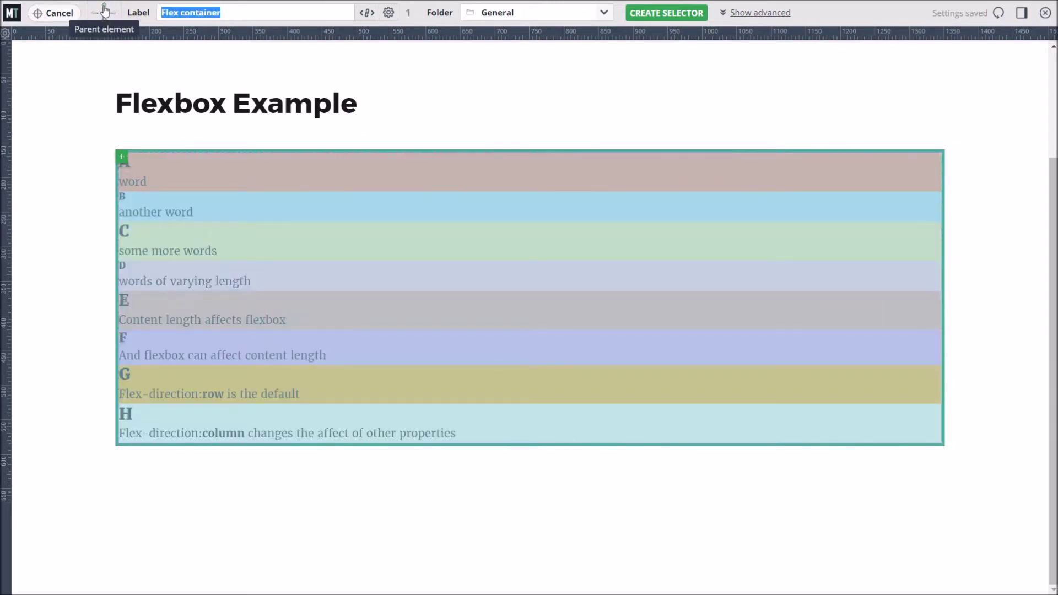
{"action": "left_click", "coordinate": [758, 16]}
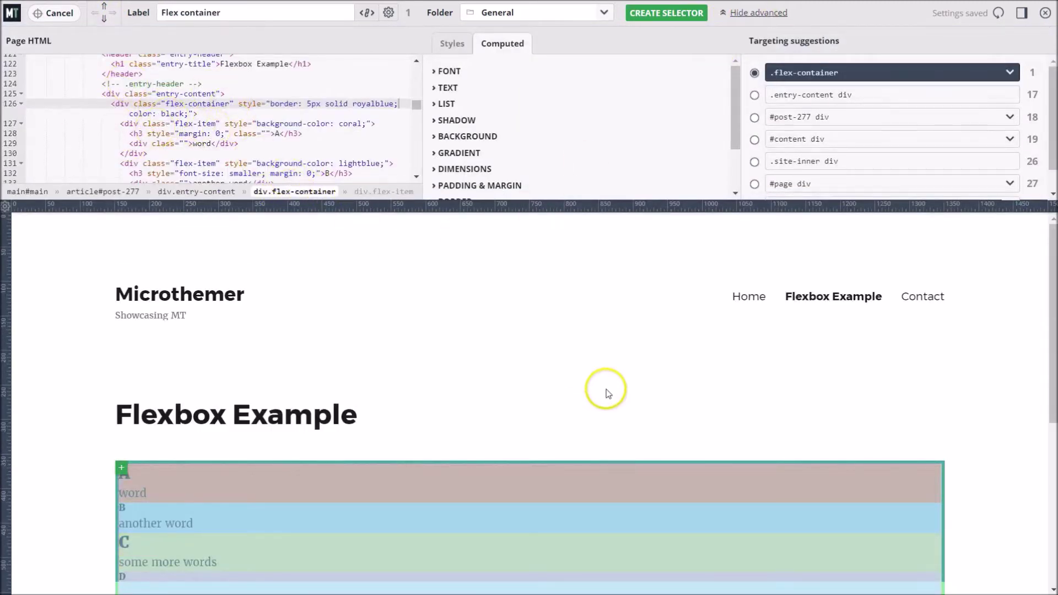
{"action": "scroll", "coordinate": [606, 391], "scroll_direction": "down", "scroll_amount": 1}
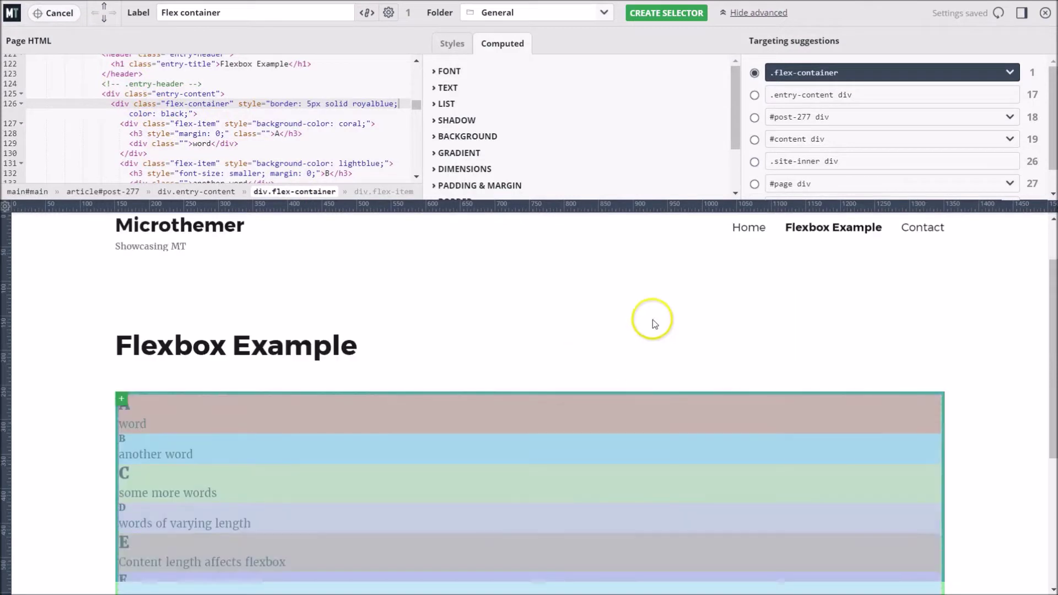
{"action": "left_click", "coordinate": [663, 13]}
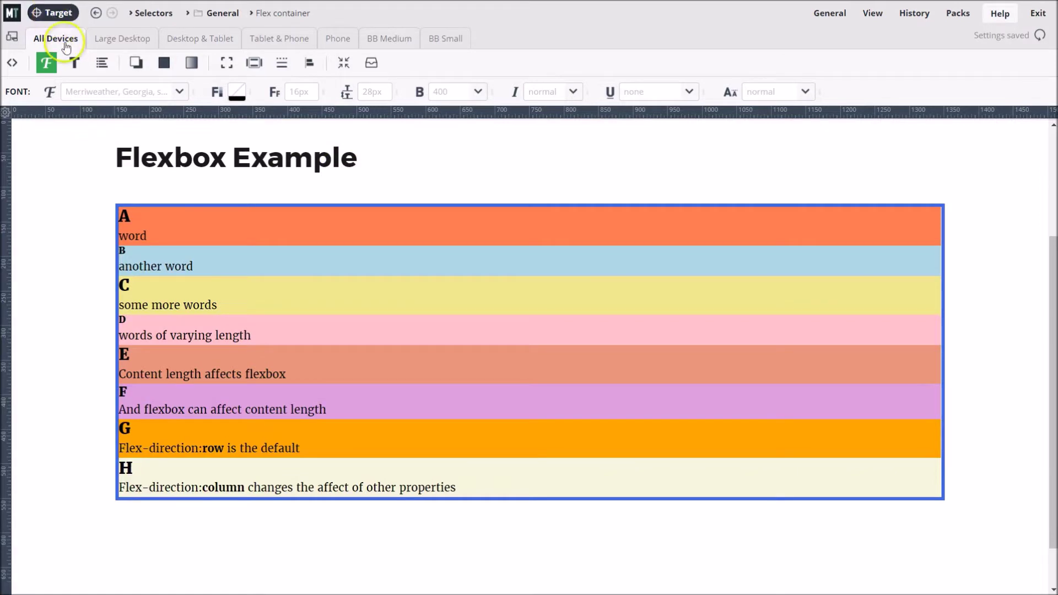
Target all eight items by the .flex-item class and create the 'Flex item' selector.
{"action": "key", "text": "ctrl+alt+t"}
{"action": "left_click", "coordinate": [253, 313]}
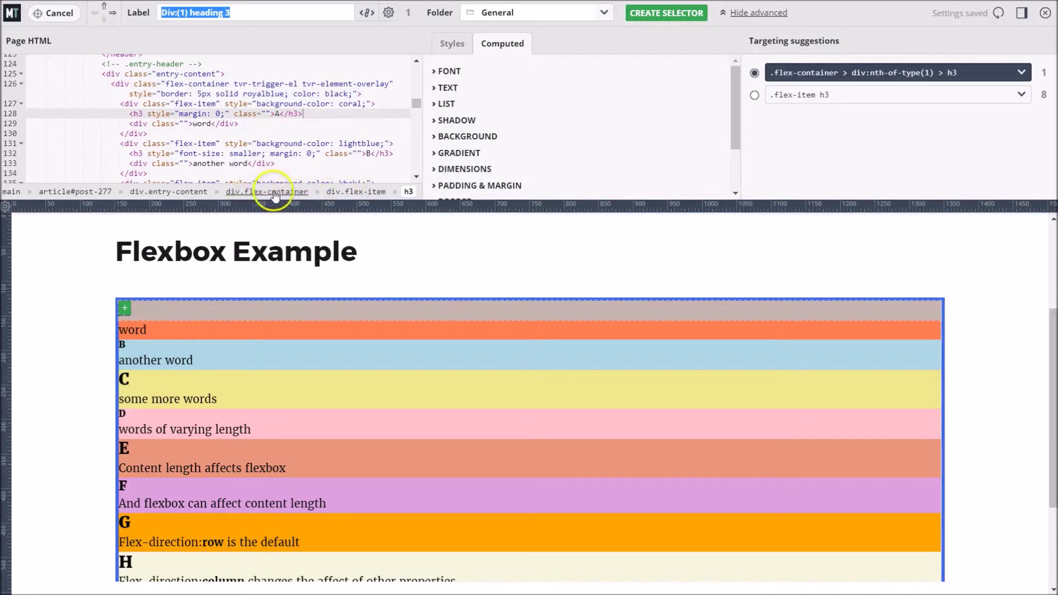
{"action": "left_click", "coordinate": [356, 191]}
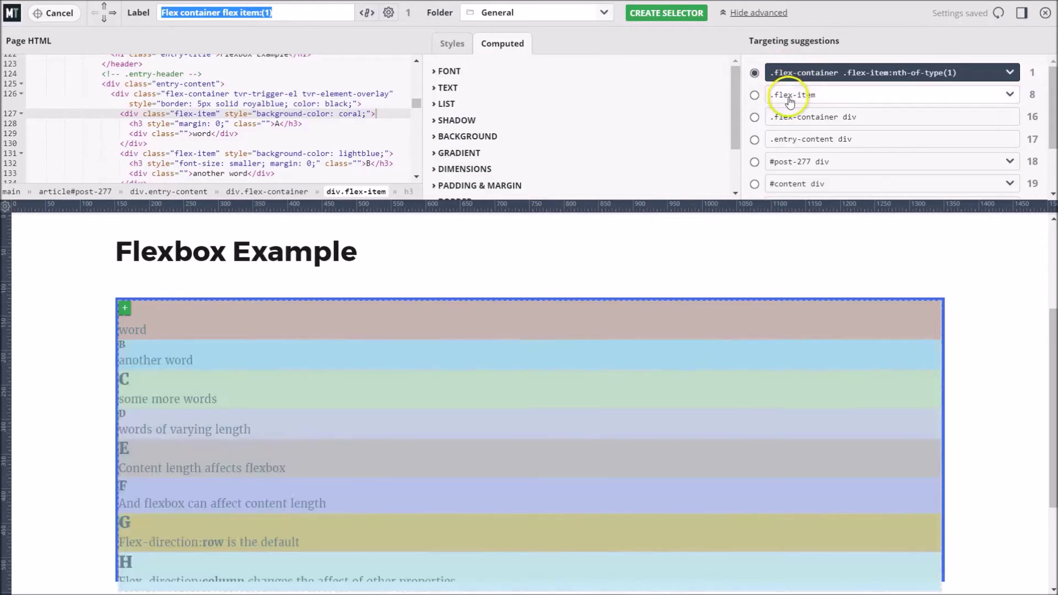
{"action": "left_click", "coordinate": [755, 96]}
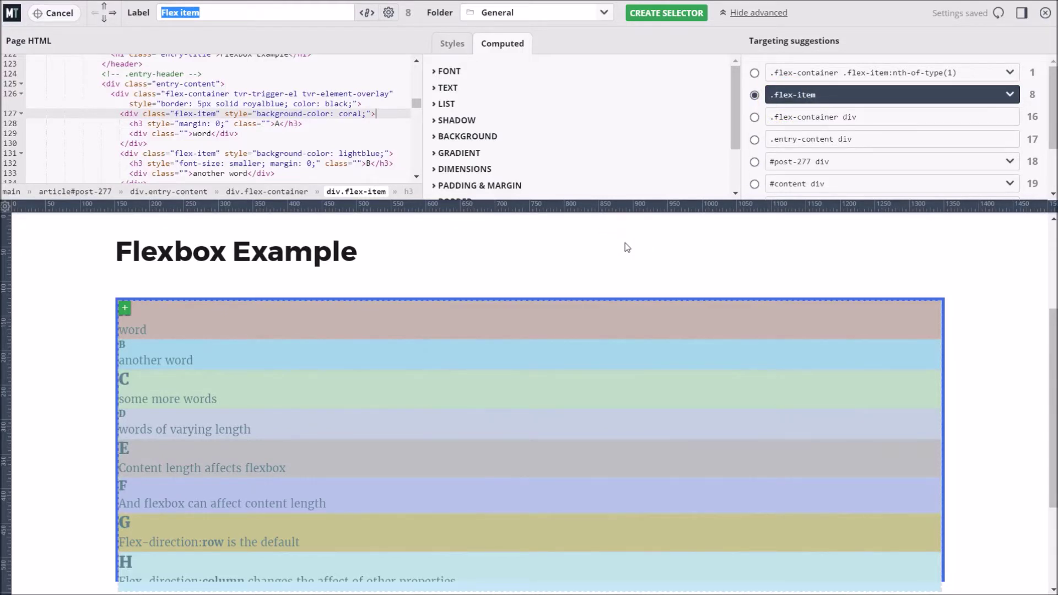
{"action": "left_click", "coordinate": [659, 16]}
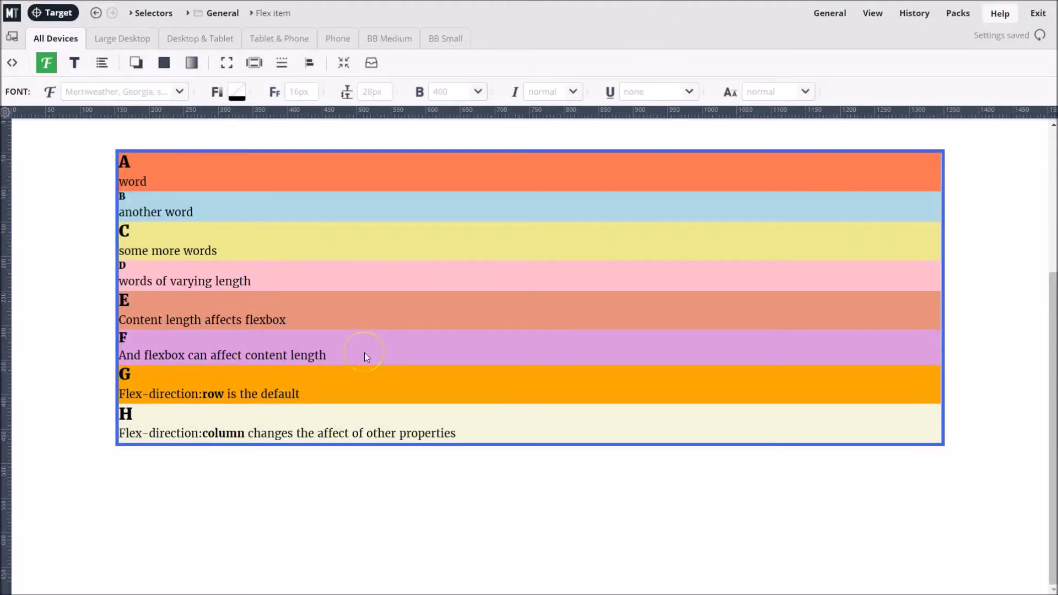
Show the Flexbox properties for Flex item and turn on property text labels.
{"action": "left_click", "coordinate": [309, 64]}
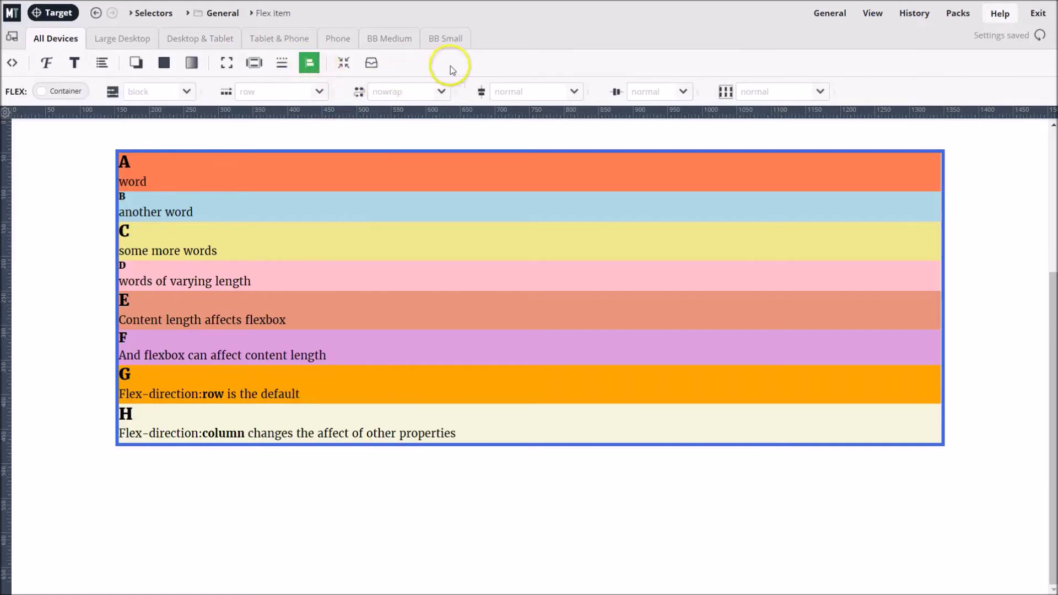
{"action": "left_click", "coordinate": [874, 16]}
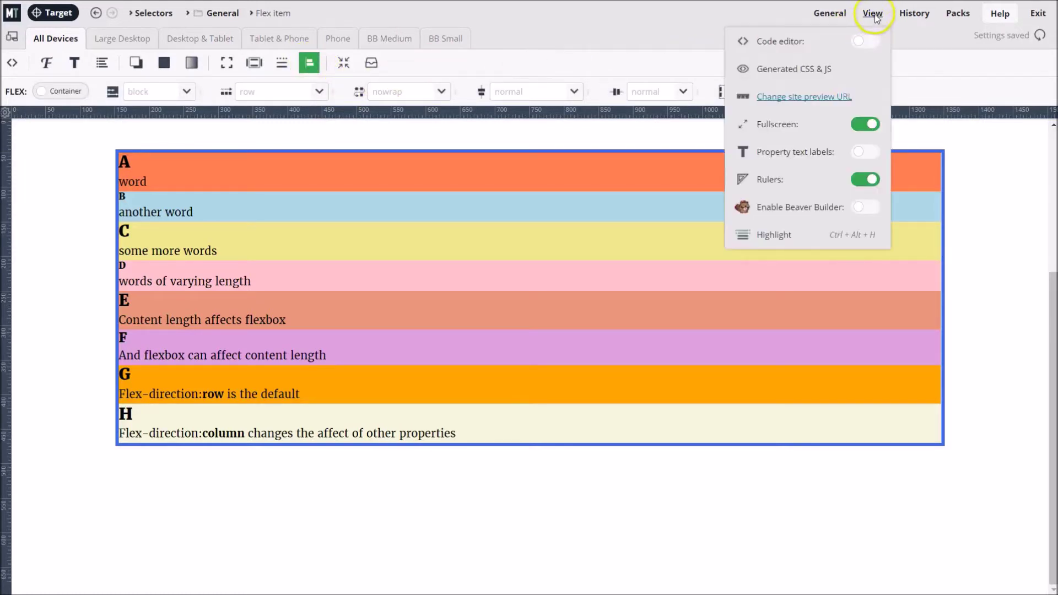
{"action": "left_click", "coordinate": [858, 156]}
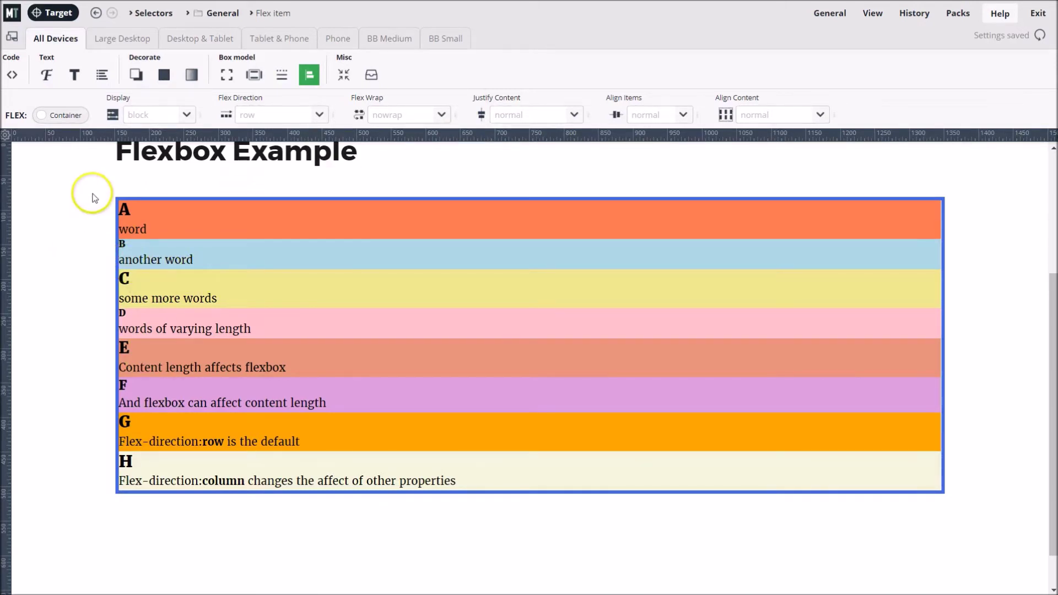
Glance at the flex item properties, then return to the Flex container selector.
{"action": "left_click", "coordinate": [67, 117]}
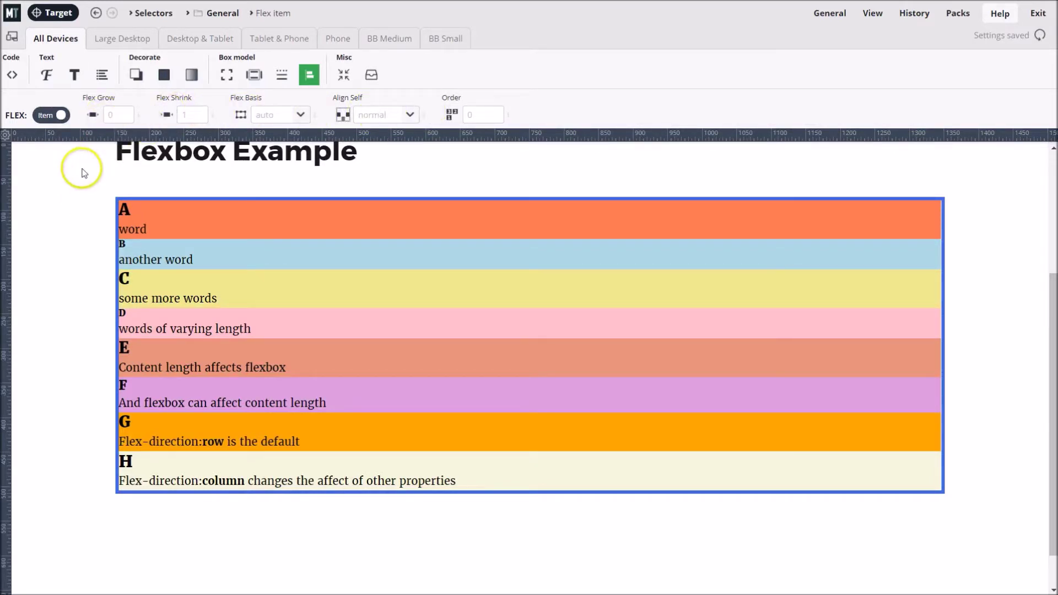
{"action": "scroll", "coordinate": [220, 205], "scroll_direction": "up", "scroll_amount": 2}
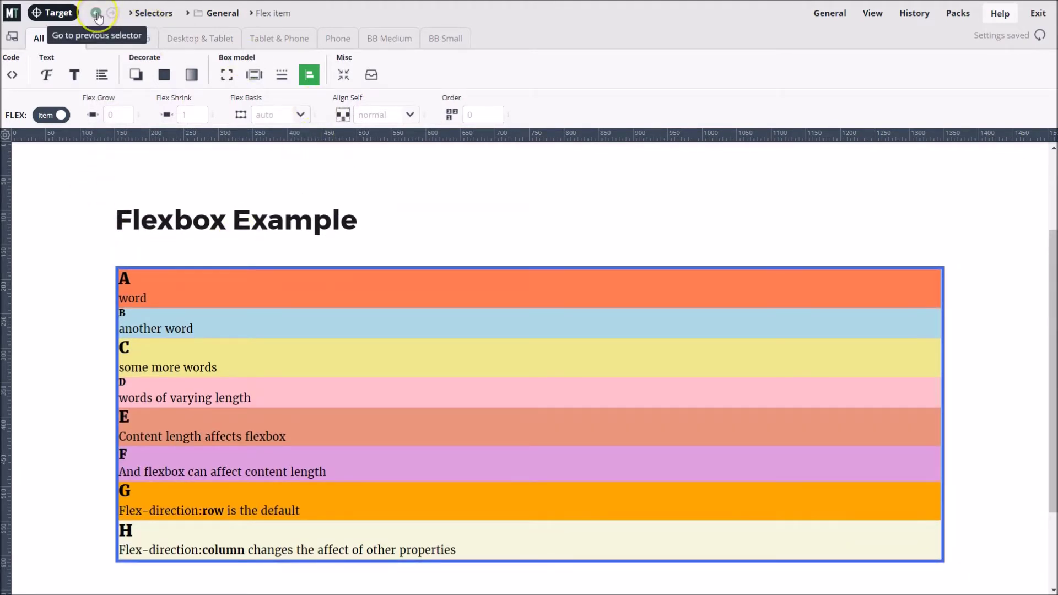
{"action": "left_click", "coordinate": [97, 14]}
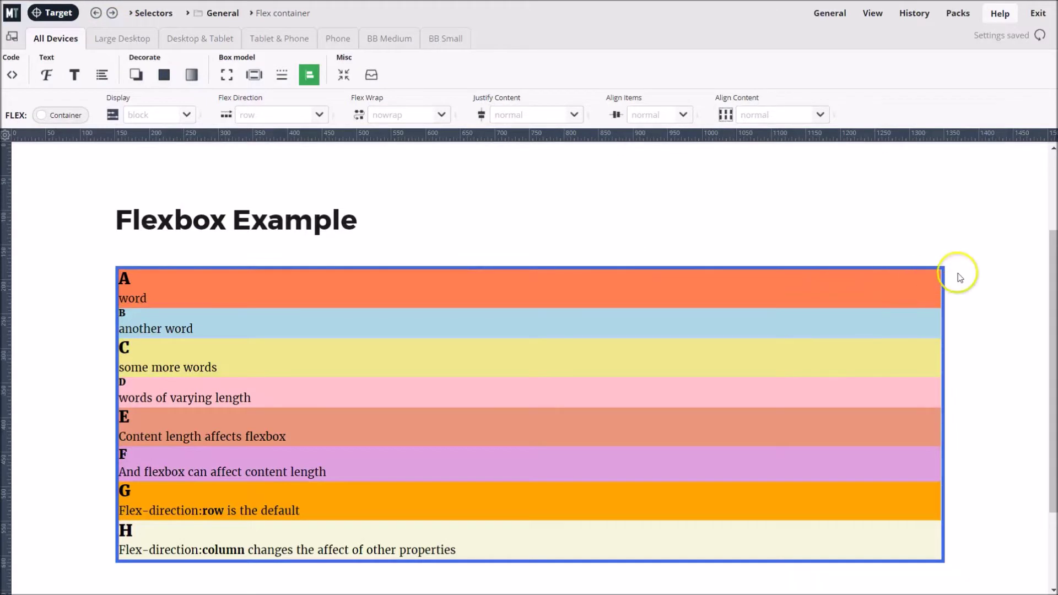
Set the Flex container's display property to flex.
{"action": "left_click", "coordinate": [188, 117]}
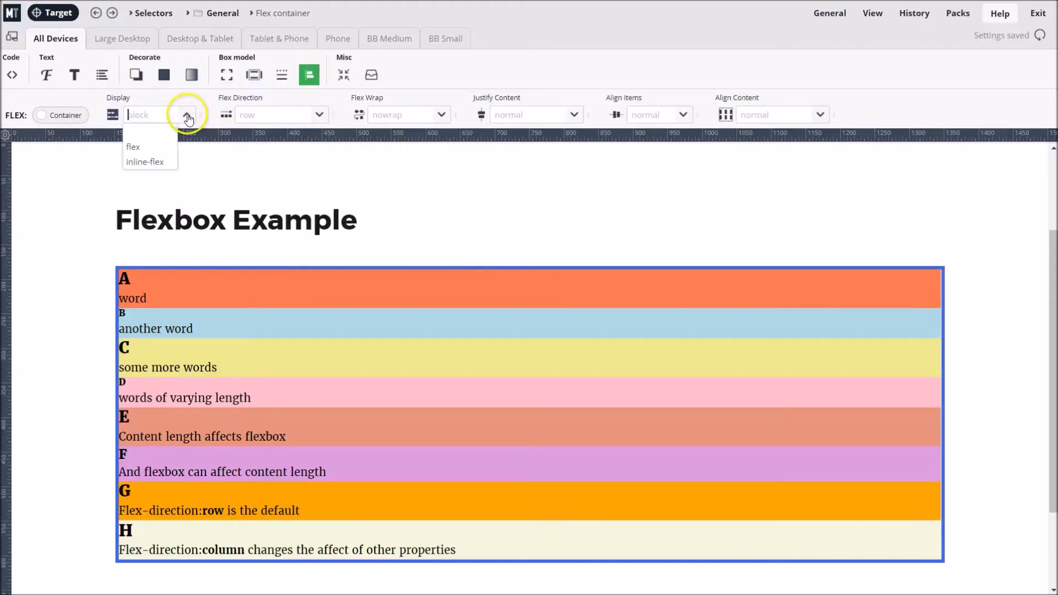
{"action": "left_click", "coordinate": [152, 148]}
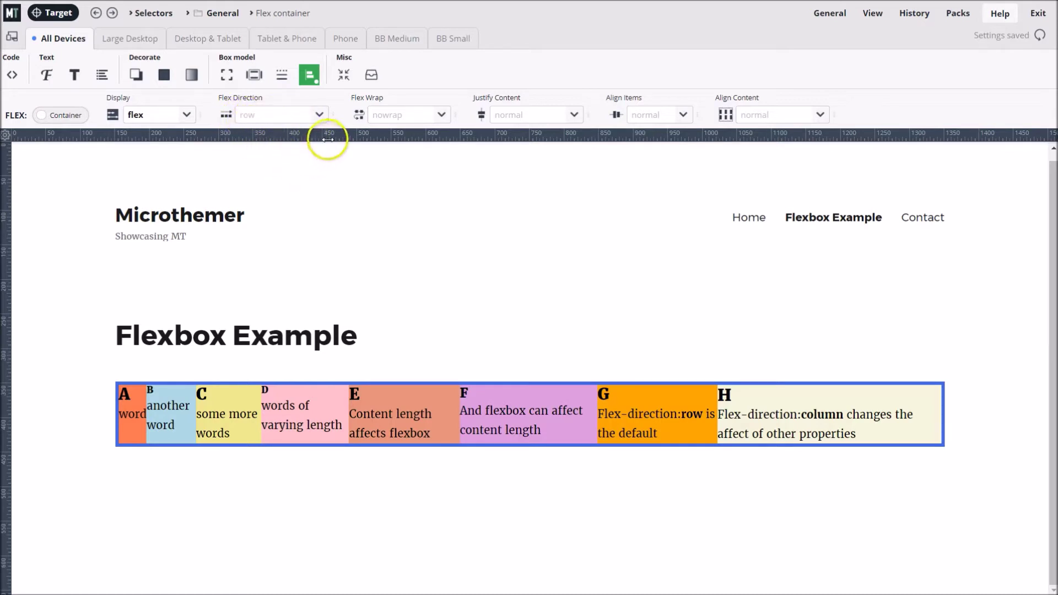
Try row-reverse, column and column-reverse flex directions, settling on column.
{"action": "left_click", "coordinate": [320, 115]}
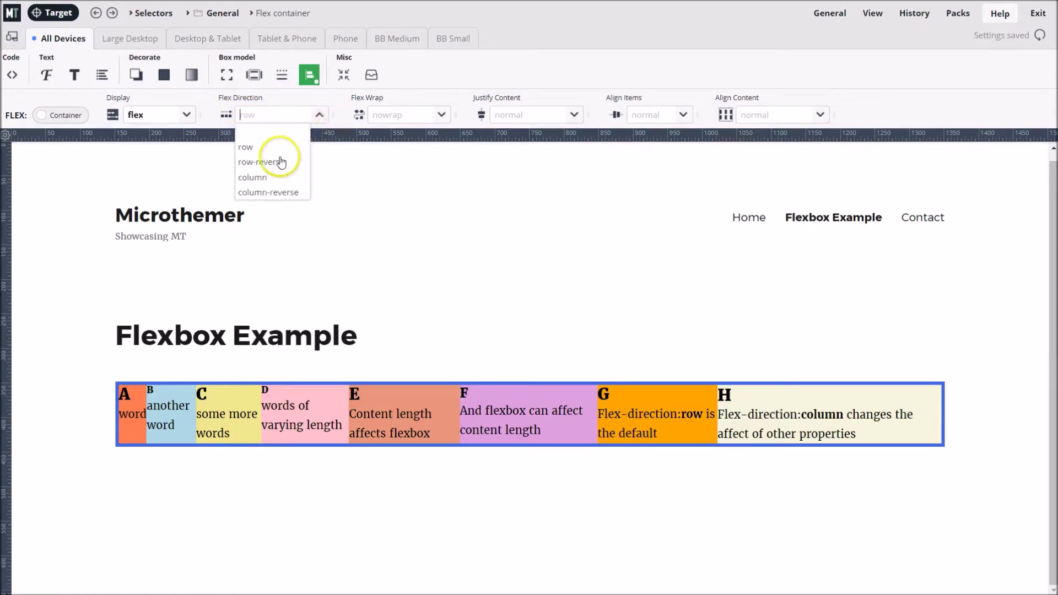
{"action": "left_click", "coordinate": [274, 162]}
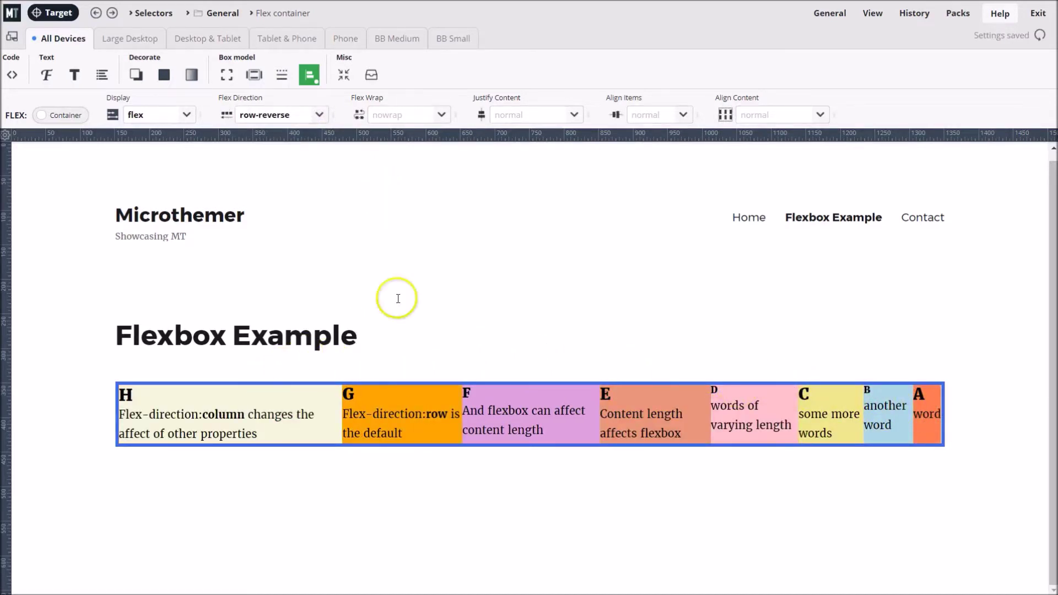
{"action": "left_click", "coordinate": [319, 114]}
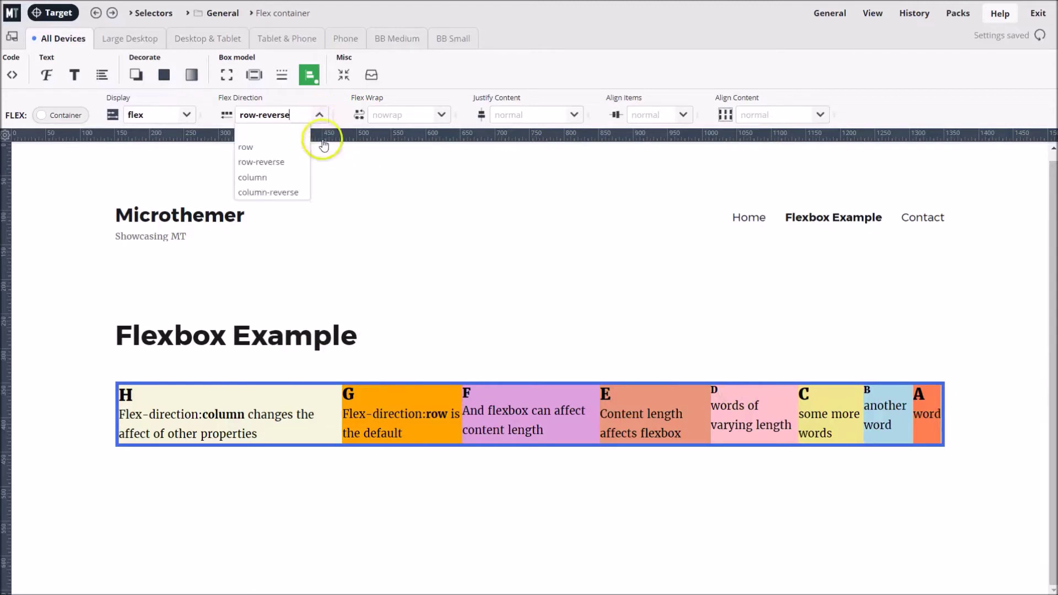
{"action": "left_click", "coordinate": [252, 177]}
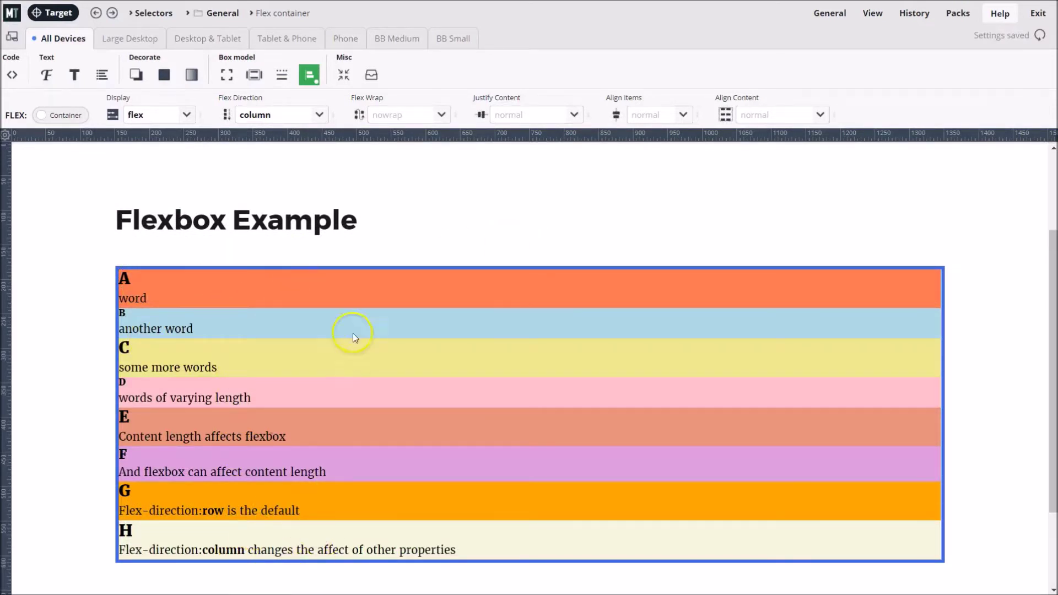
{"action": "left_click", "coordinate": [319, 116]}
{"action": "left_click", "coordinate": [288, 192]}
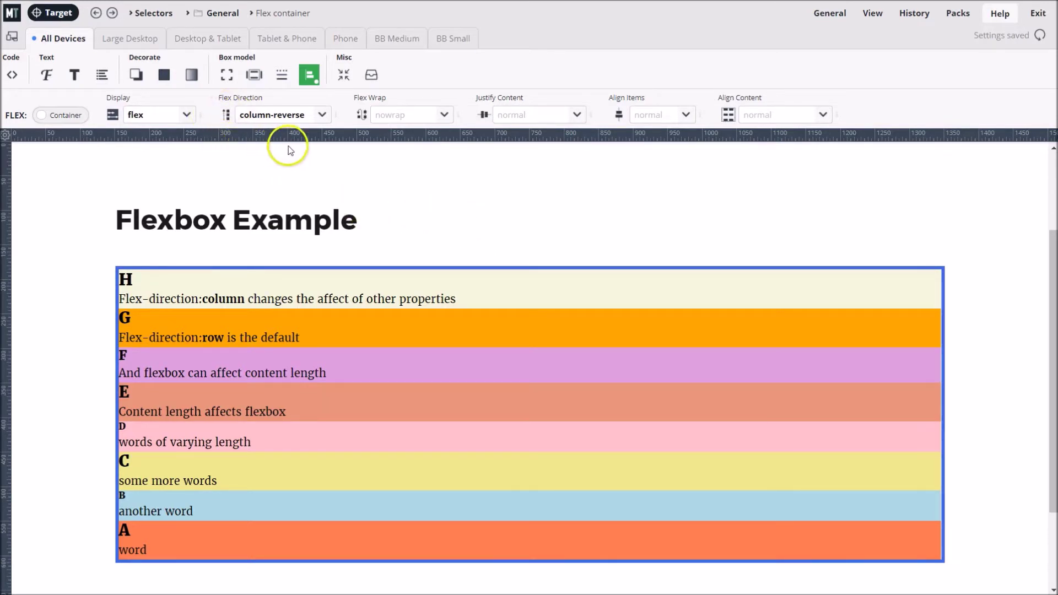
{"action": "left_click", "coordinate": [322, 115]}
{"action": "left_click", "coordinate": [281, 178]}
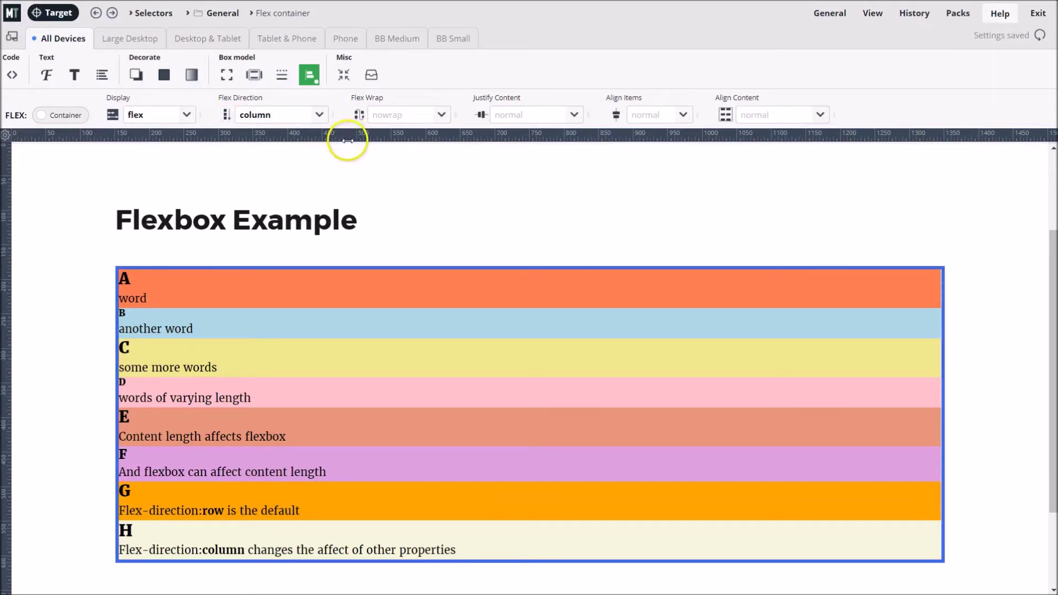
Set the Flex container's height to 500 px in its Dimensions properties.
{"action": "left_click", "coordinate": [226, 75]}
{"action": "left_click", "coordinate": [358, 114]}
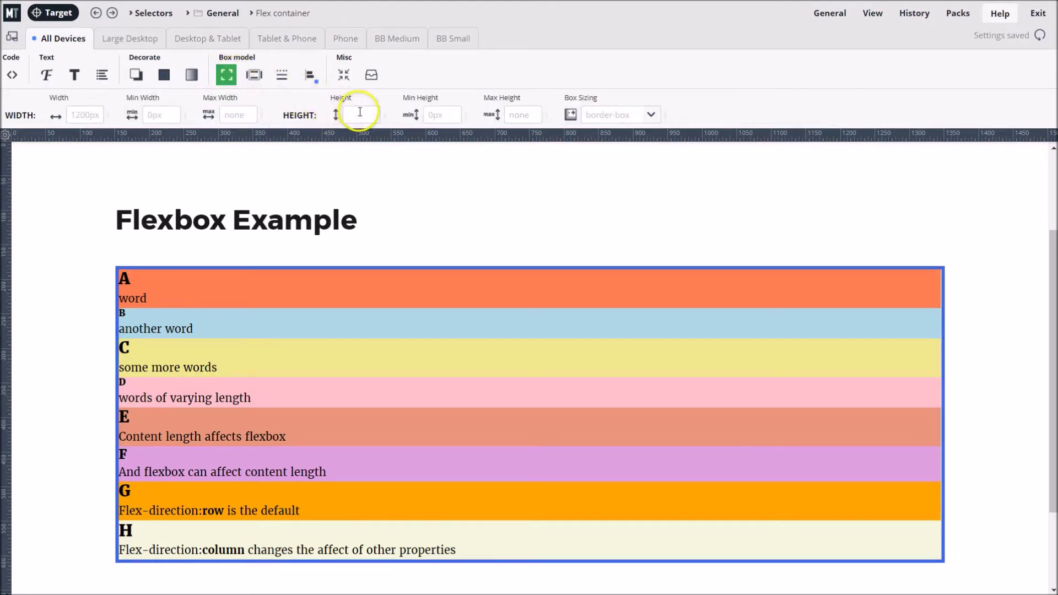
{"action": "type", "text": "500"}
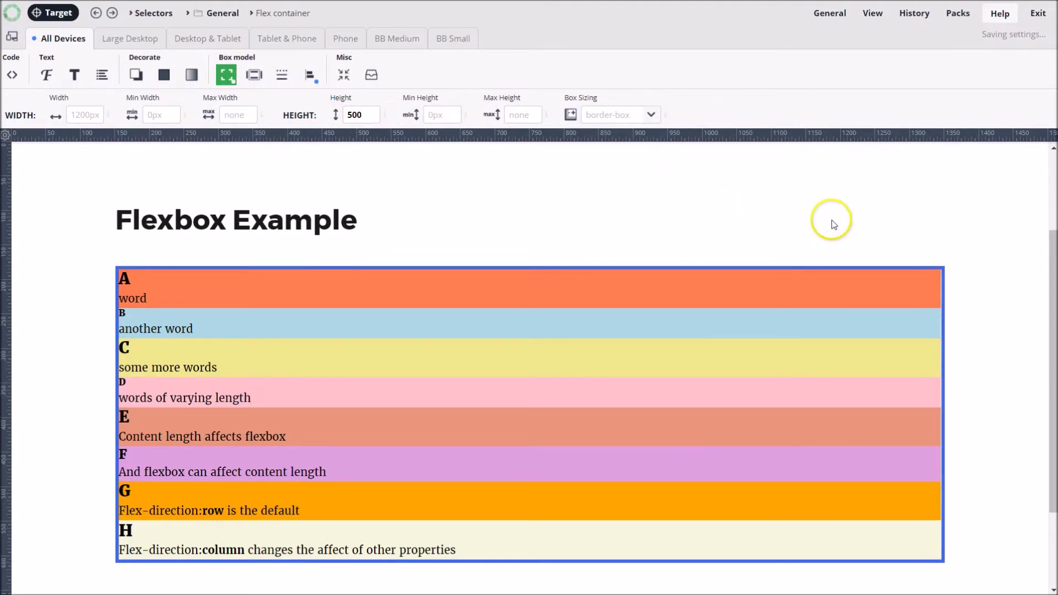
{"action": "scroll", "coordinate": [937, 239], "scroll_direction": "down", "scroll_amount": 3}
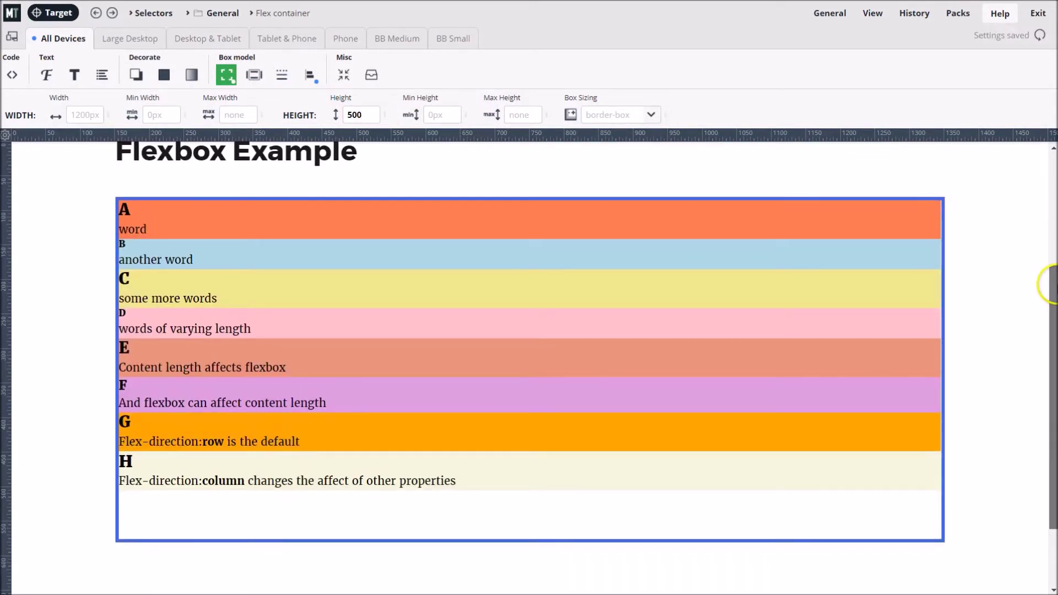
{"action": "scroll", "coordinate": [1050, 273], "scroll_direction": "up", "scroll_amount": 1}
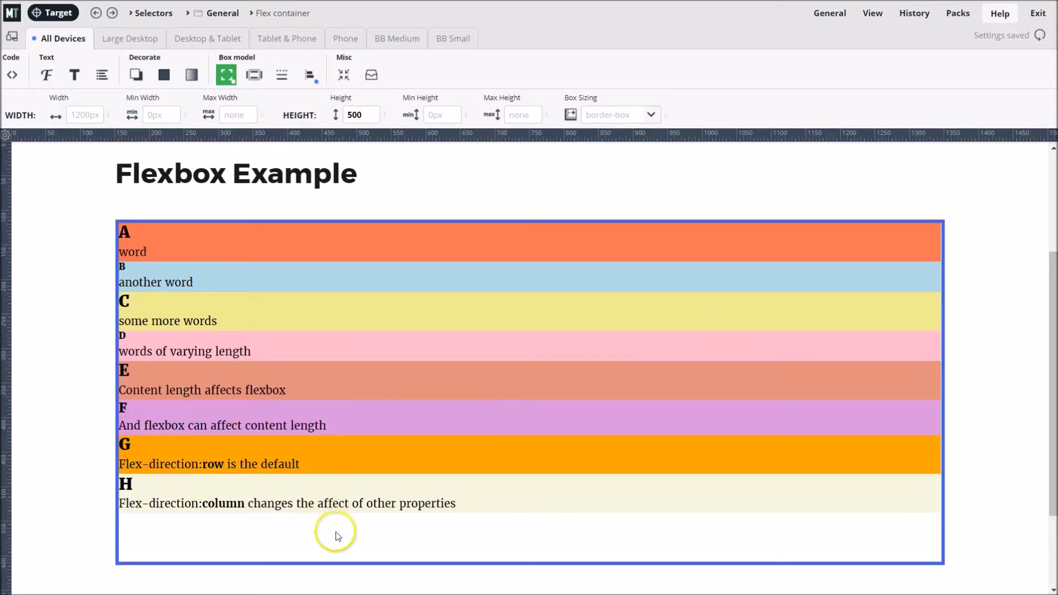
{"action": "left_click", "coordinate": [312, 78]}
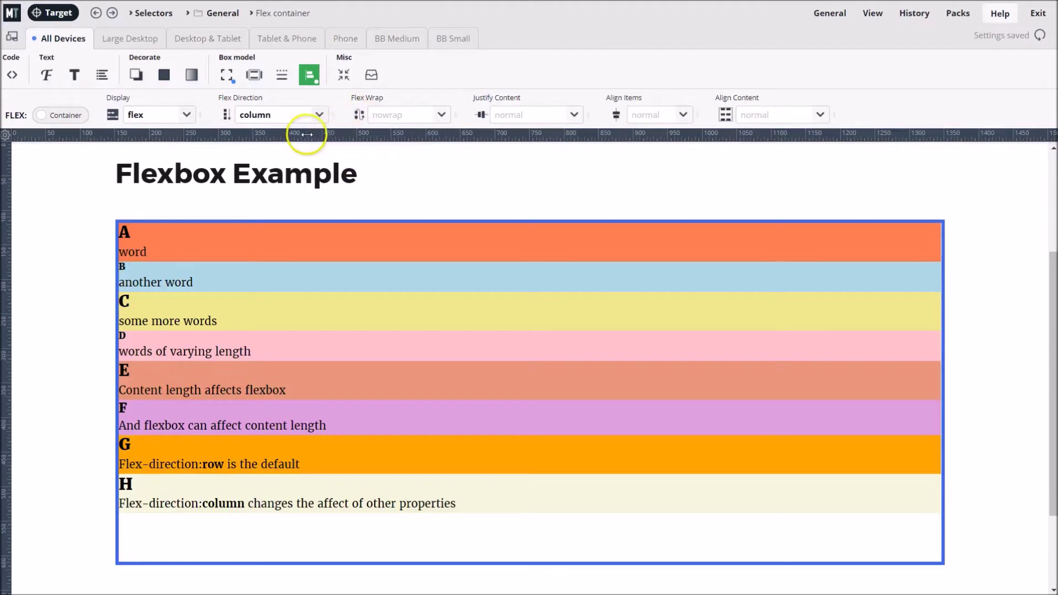
Set flex direction to row and flex wrap to wrap.
{"action": "left_click", "coordinate": [320, 116]}
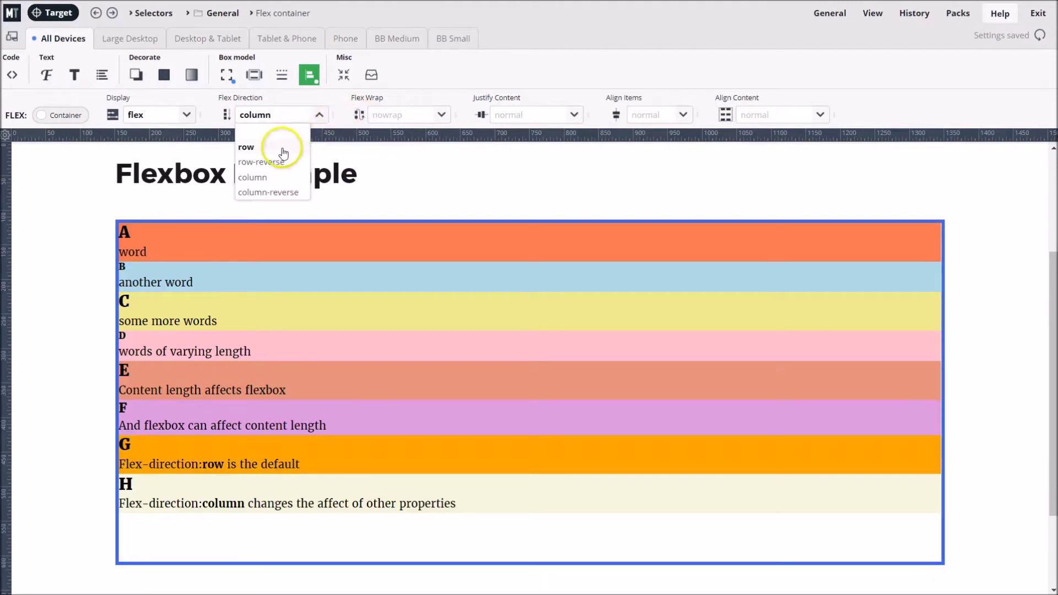
{"action": "left_click", "coordinate": [284, 143]}
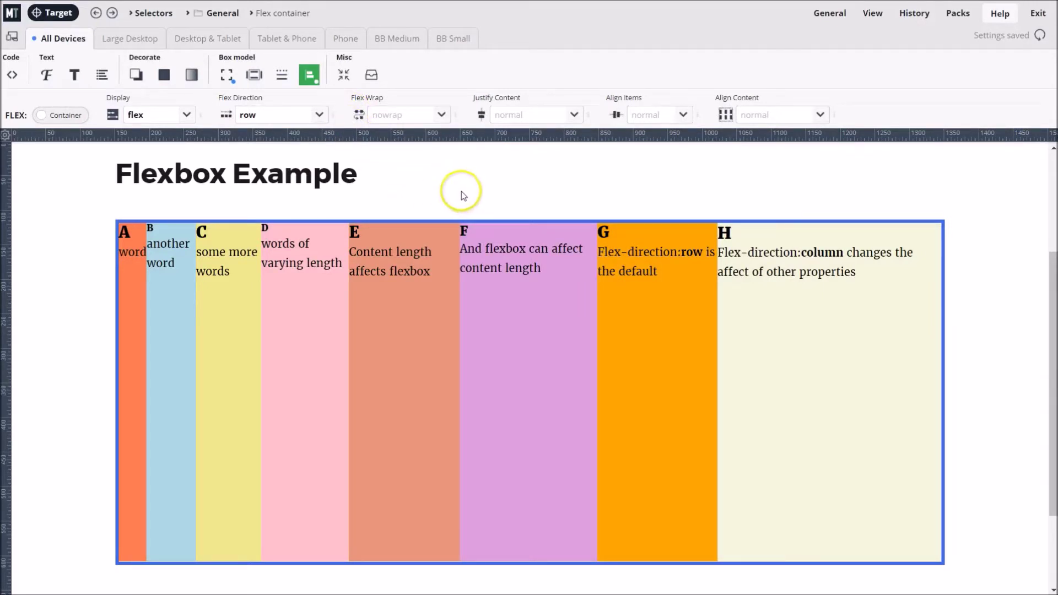
{"action": "left_click", "coordinate": [440, 116]}
{"action": "left_click", "coordinate": [406, 164]}
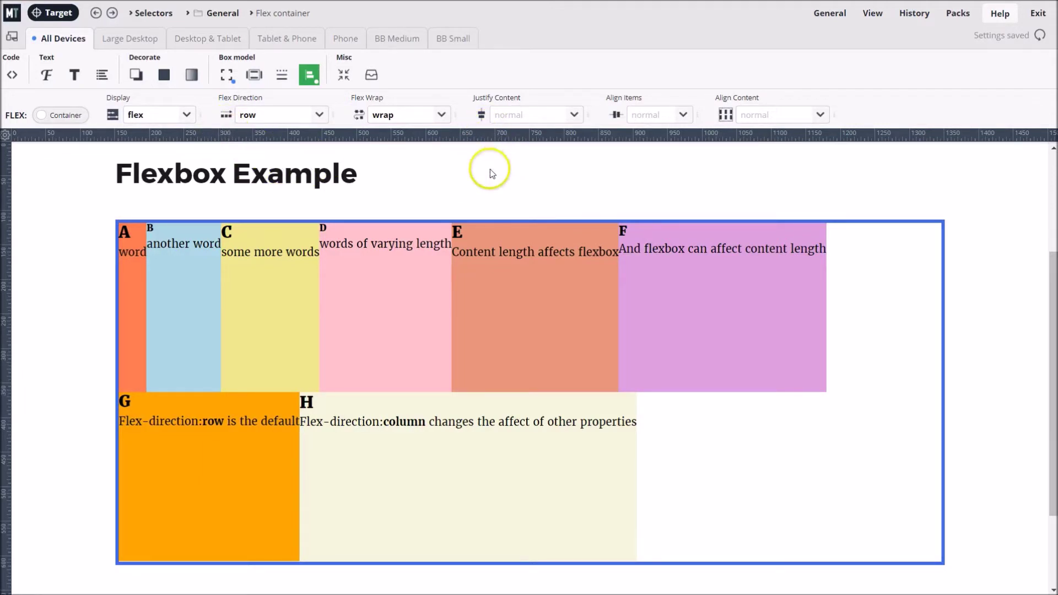
Set the container's justify content to flex-end.
{"action": "left_click", "coordinate": [575, 118]}
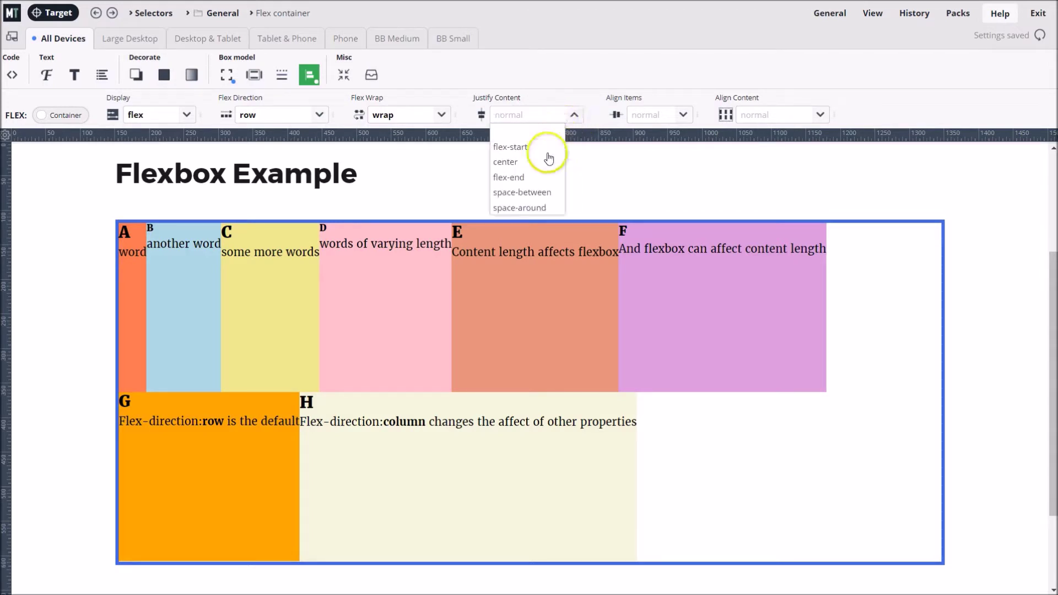
{"action": "left_click", "coordinate": [538, 182]}
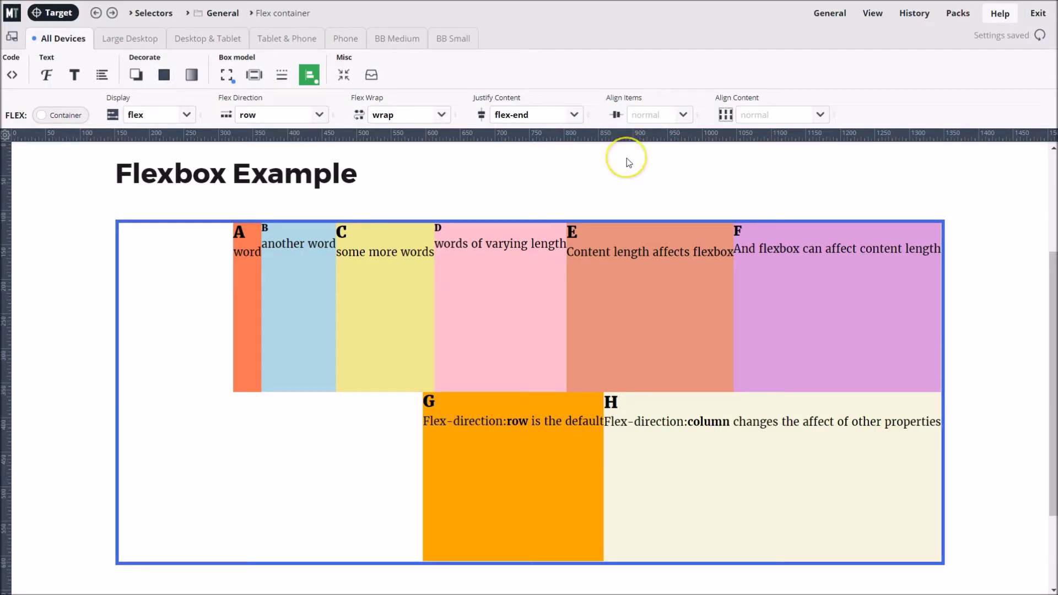
{"action": "left_click", "coordinate": [684, 117]}
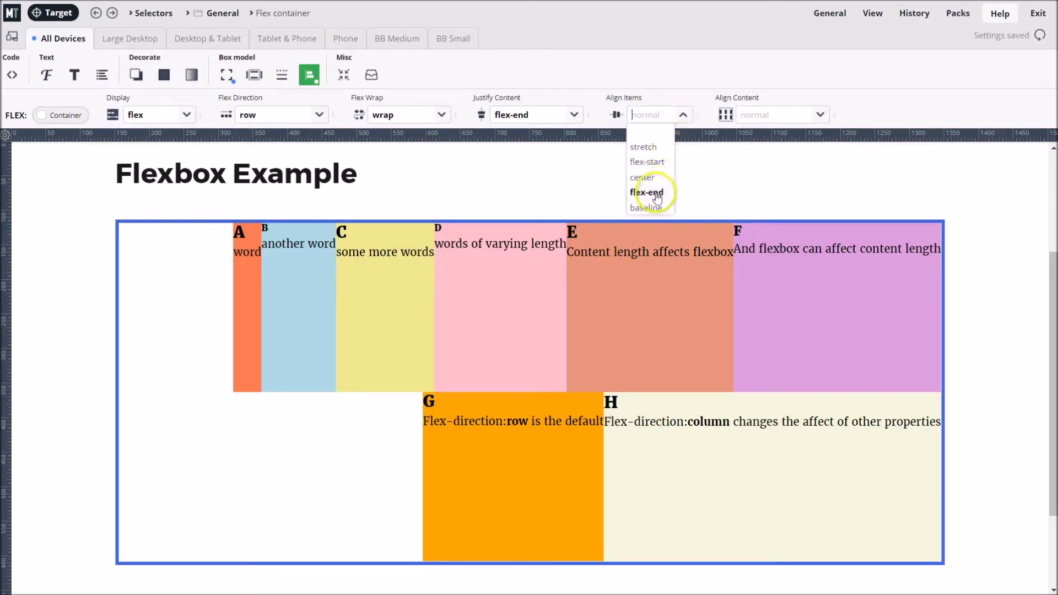
Set both align items and align content to flex-end.
{"action": "left_click", "coordinate": [664, 164]}
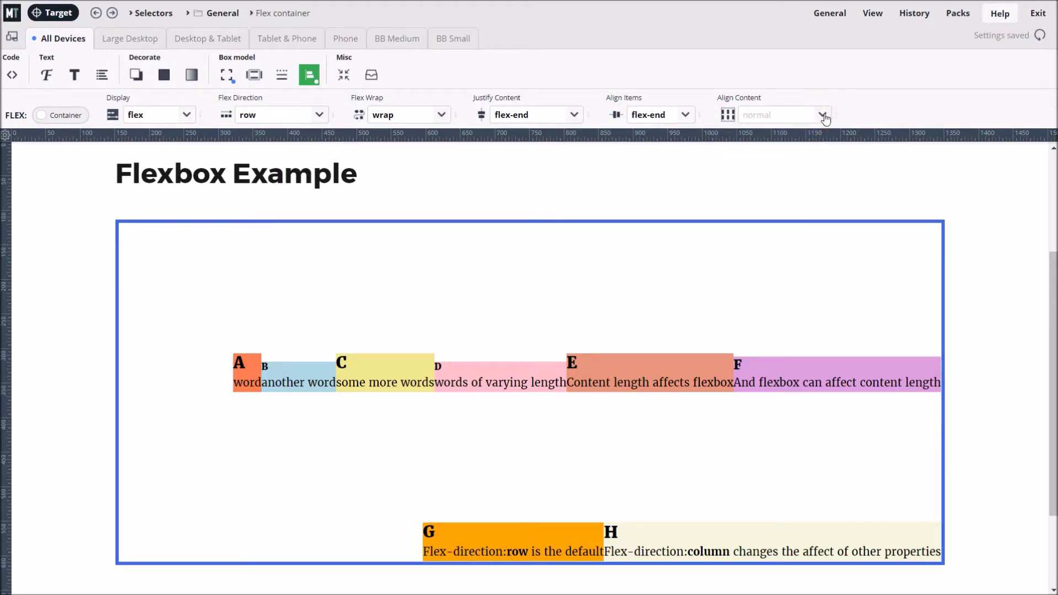
{"action": "left_click", "coordinate": [824, 115]}
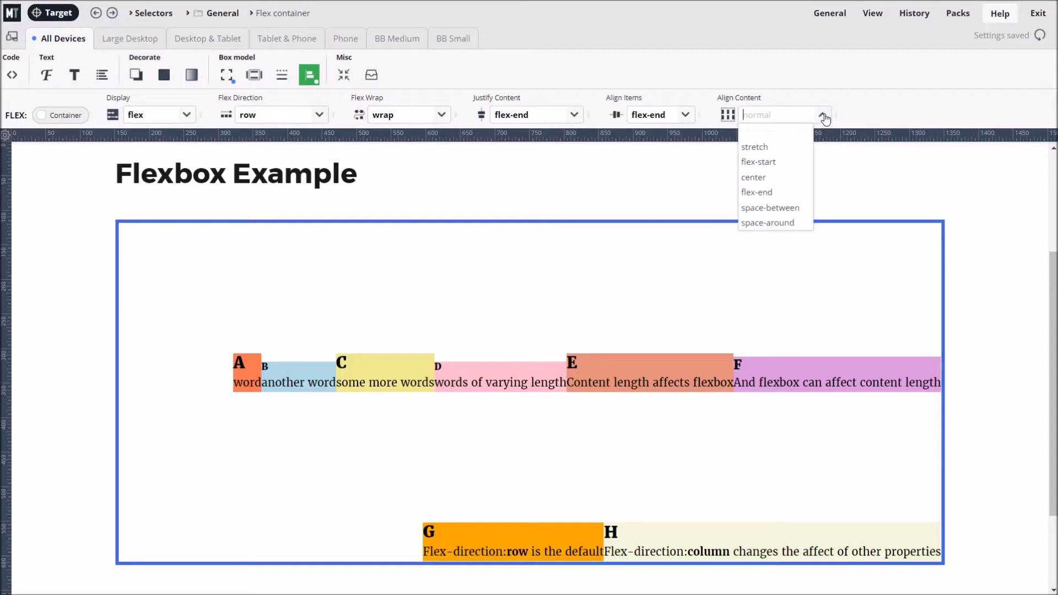
{"action": "left_click", "coordinate": [854, 117]}
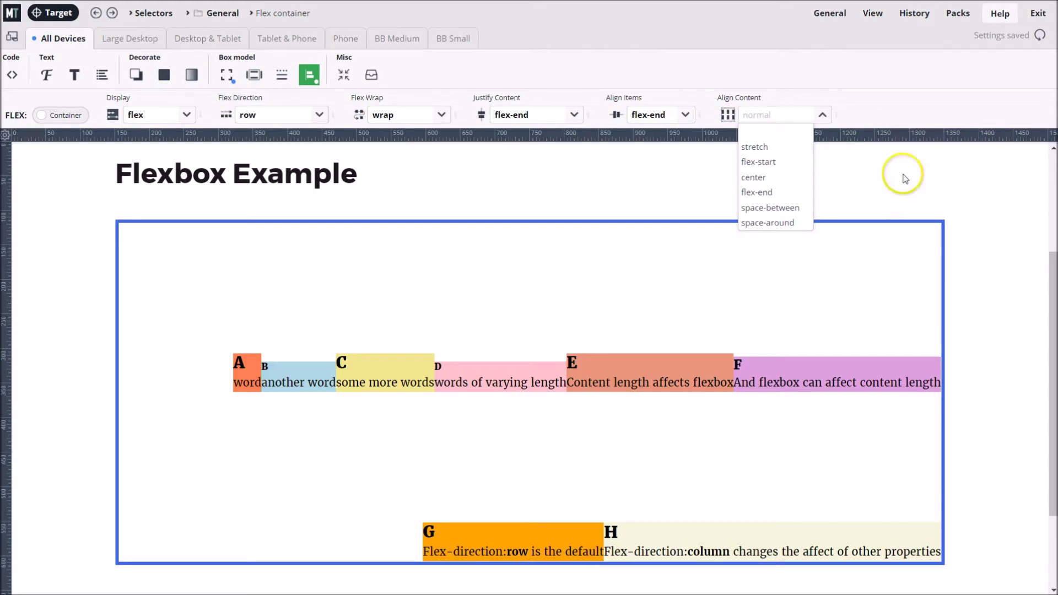
{"action": "left_click", "coordinate": [760, 194]}
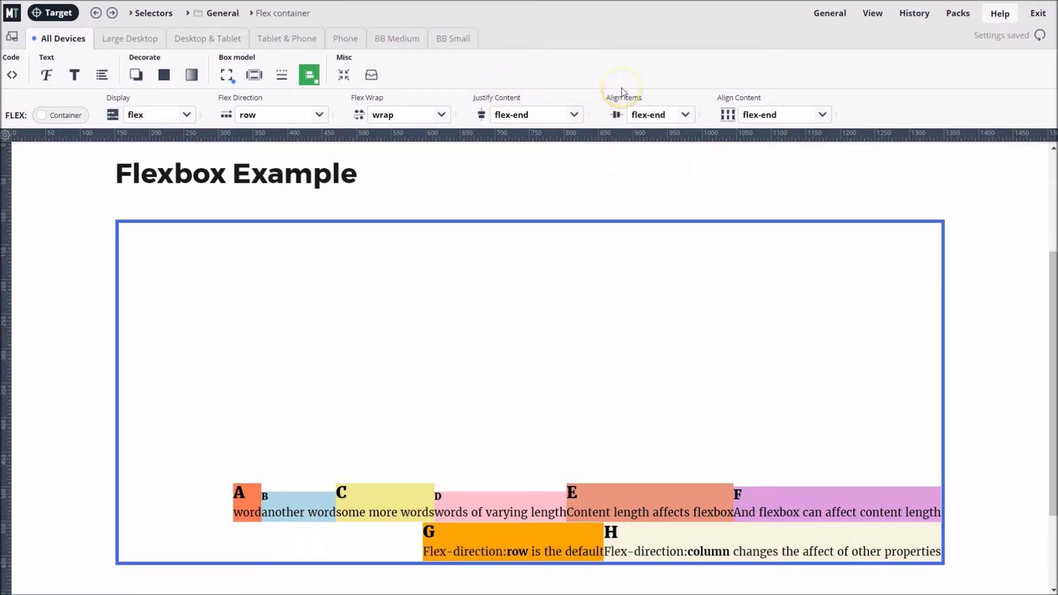
{"action": "left_click", "coordinate": [320, 115]}
Set flex direction to column, with justify content and align items both flex-start.
{"action": "left_click", "coordinate": [285, 176]}
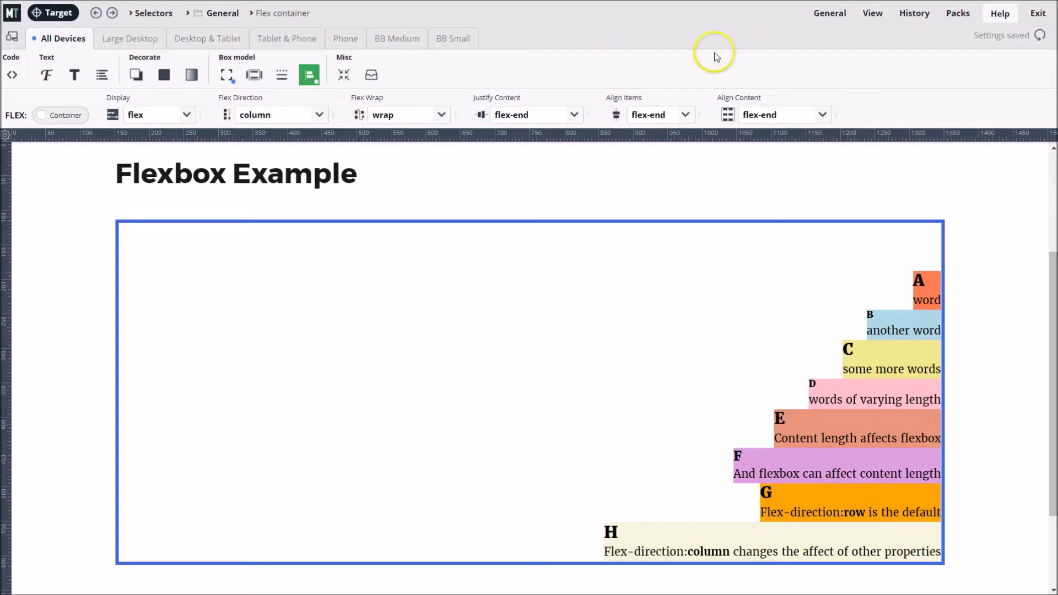
{"action": "left_click", "coordinate": [574, 116]}
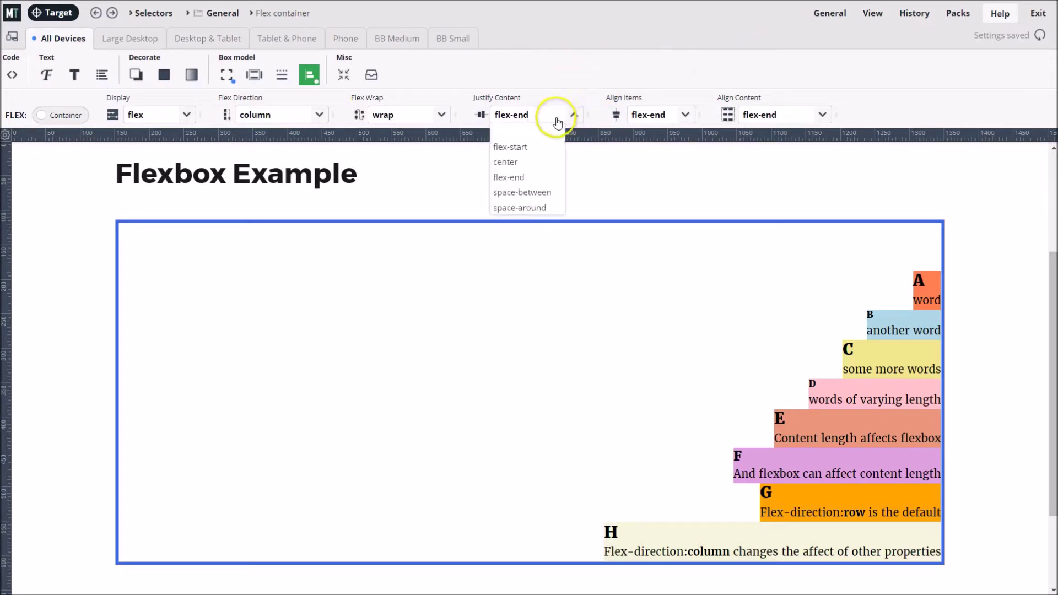
{"action": "left_click", "coordinate": [535, 156]}
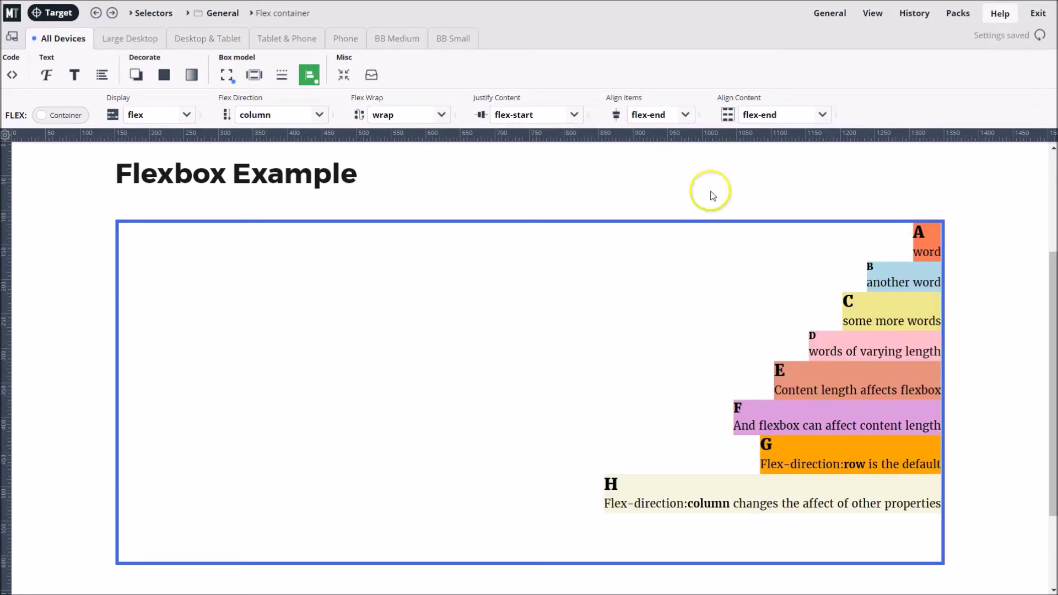
{"action": "left_click", "coordinate": [685, 114]}
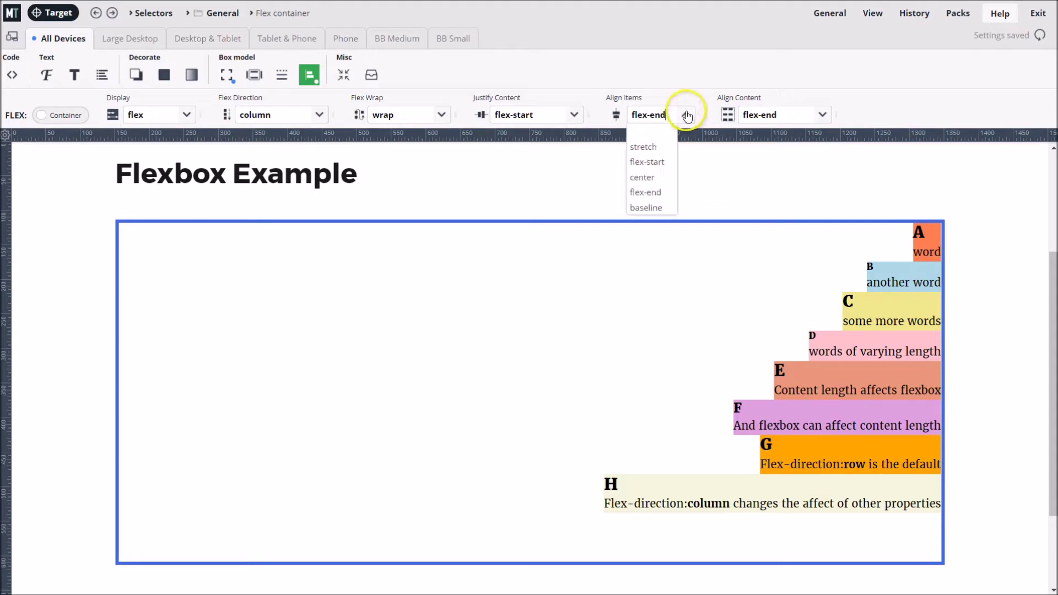
{"action": "left_click", "coordinate": [664, 162]}
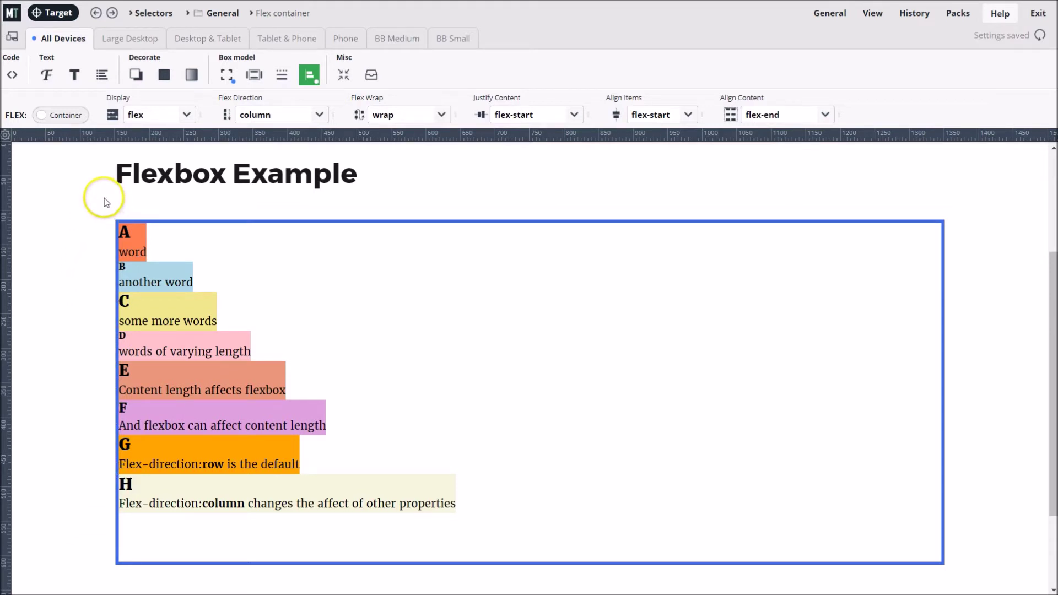
Reduce the container height to 250 and set align content to flex-start.
{"action": "left_click", "coordinate": [228, 78]}
{"action": "left_click_drag", "start_coordinate": [355, 115], "coordinate": [340, 107]}
{"action": "type", "text": "250"}
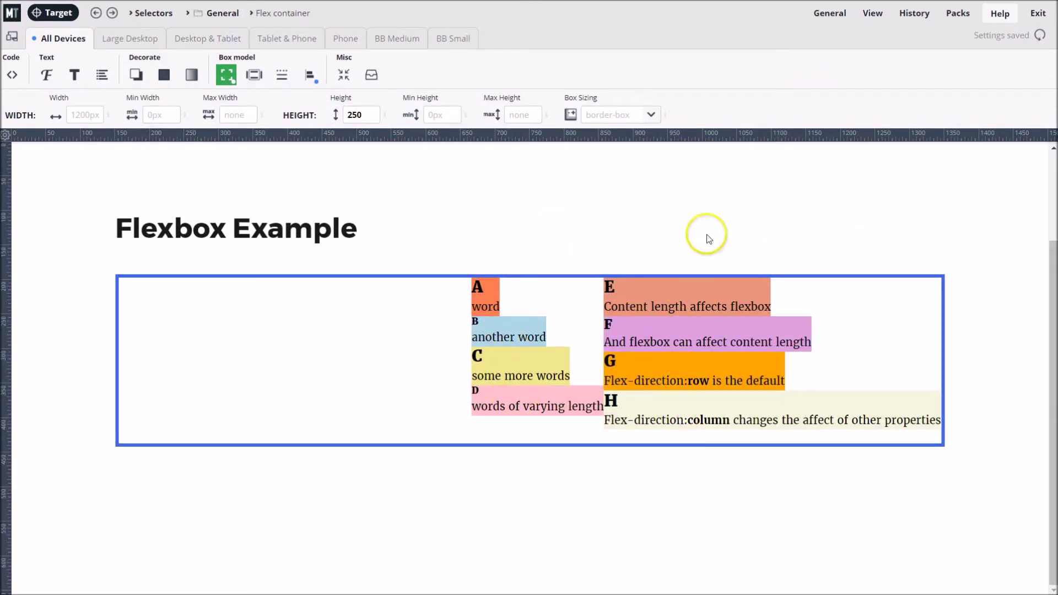
{"action": "left_click", "coordinate": [309, 75]}
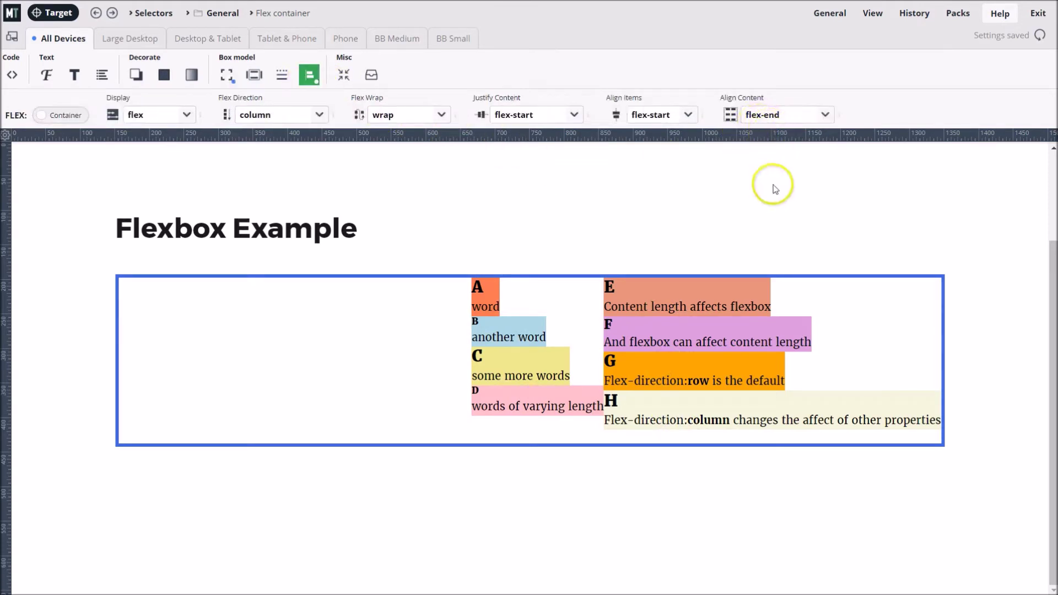
{"action": "left_click", "coordinate": [825, 116]}
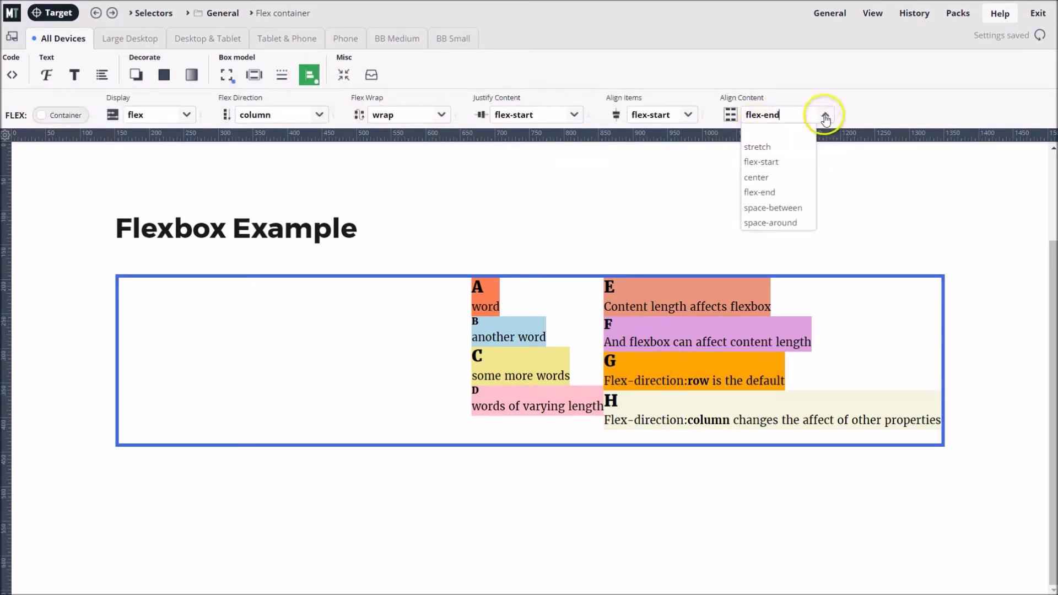
{"action": "left_click", "coordinate": [782, 163]}
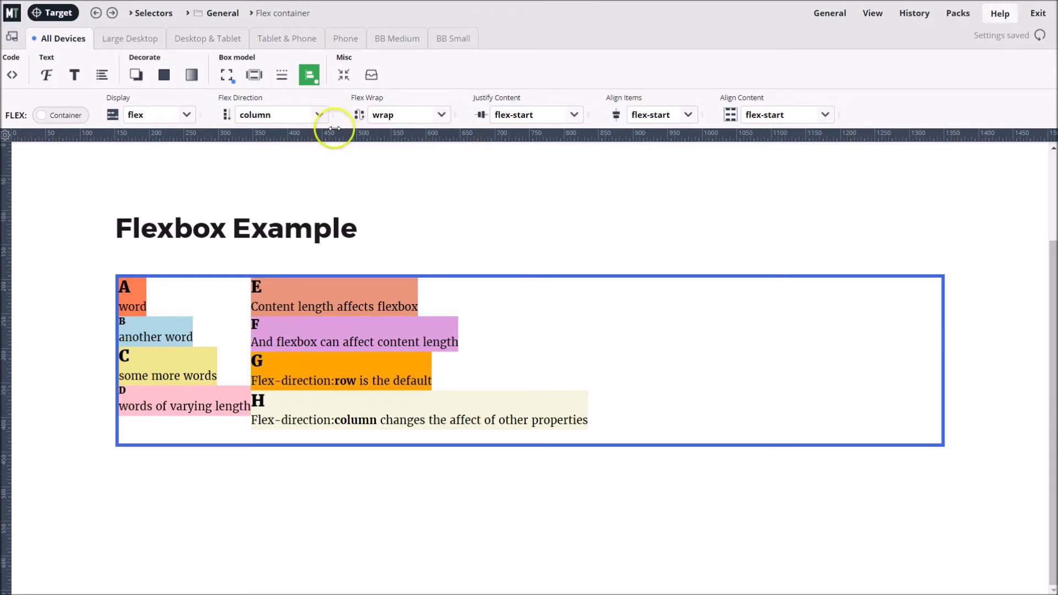
Switch flex direction back to row and restore the container height to 500.
{"action": "left_click", "coordinate": [310, 115]}
{"action": "left_click", "coordinate": [274, 153]}
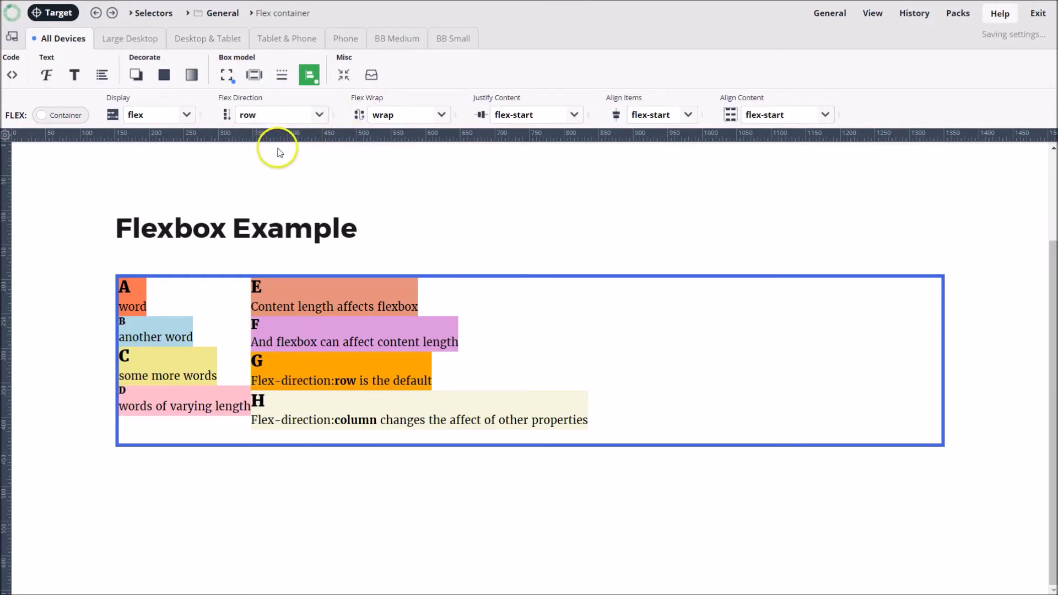
{"action": "left_click", "coordinate": [226, 77]}
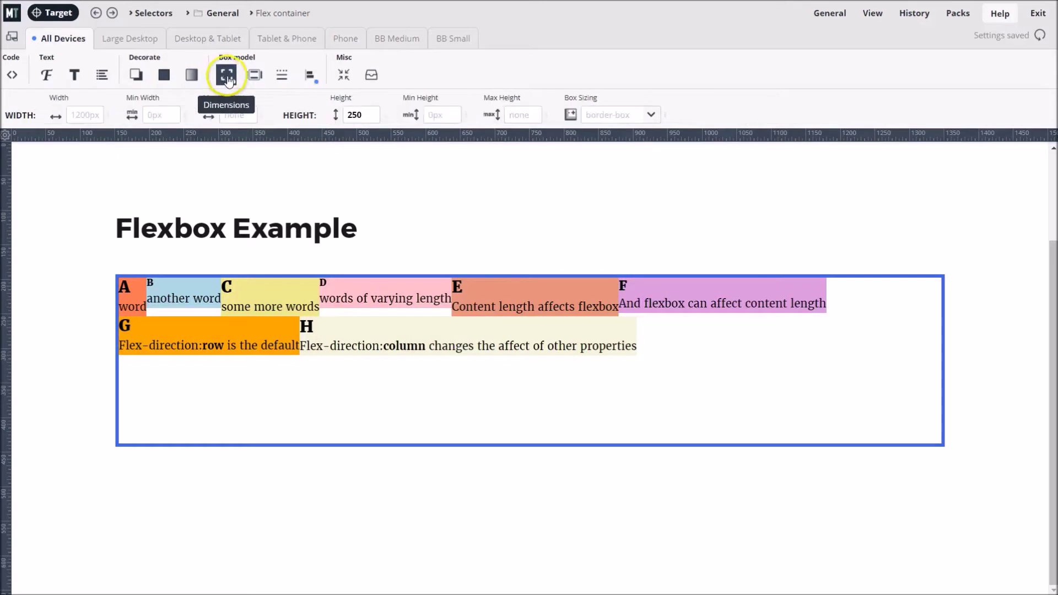
{"action": "double_click", "coordinate": [355, 114]}
{"action": "type", "text": "5"}
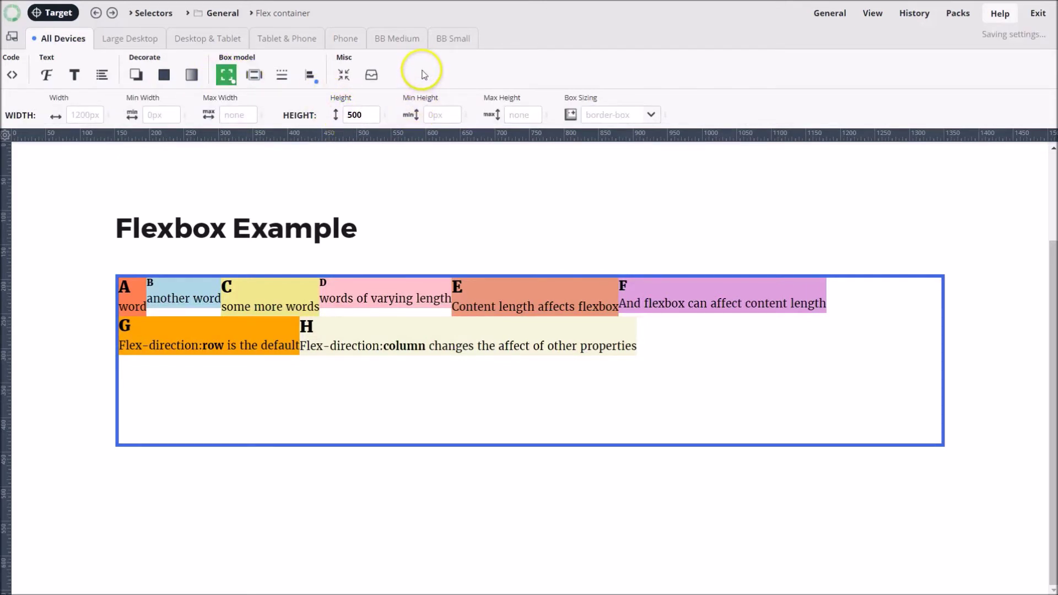
{"action": "left_click", "coordinate": [309, 76]}
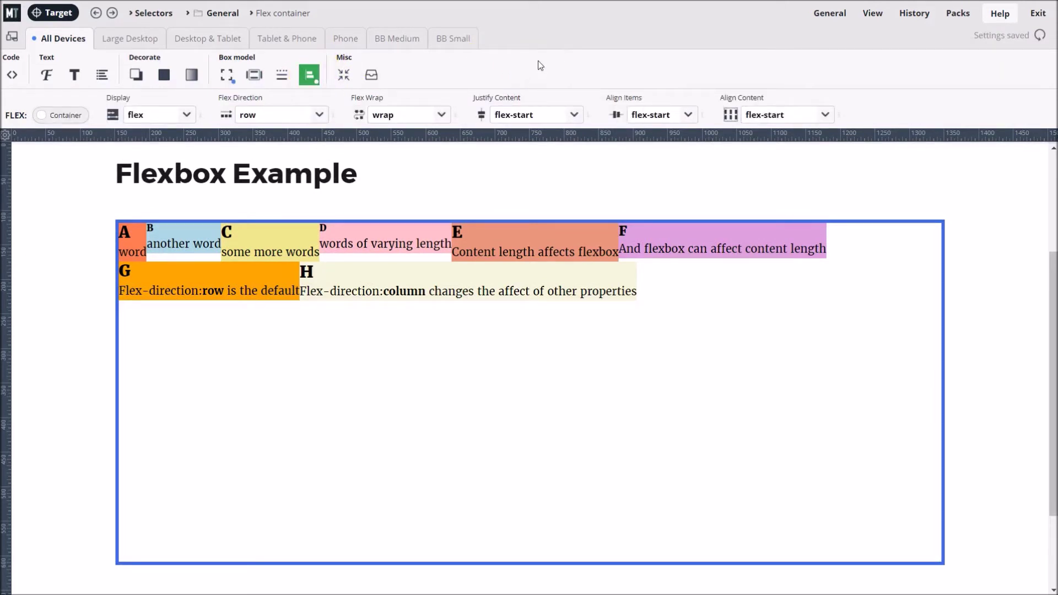
Set align items and align content to stretch, then move to the Flex item selector.
{"action": "left_click", "coordinate": [688, 114]}
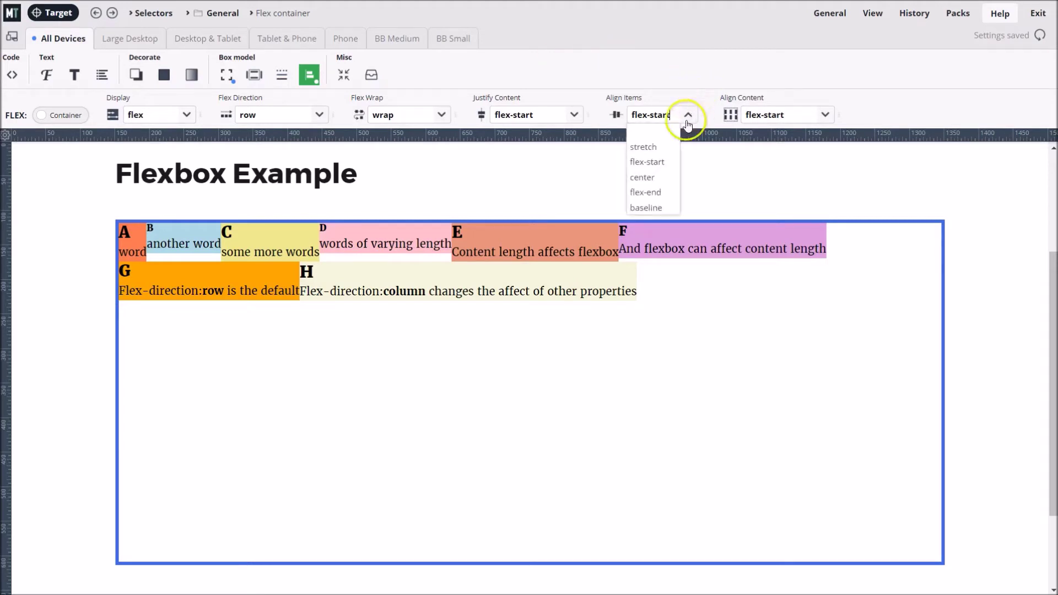
{"action": "left_click", "coordinate": [656, 147]}
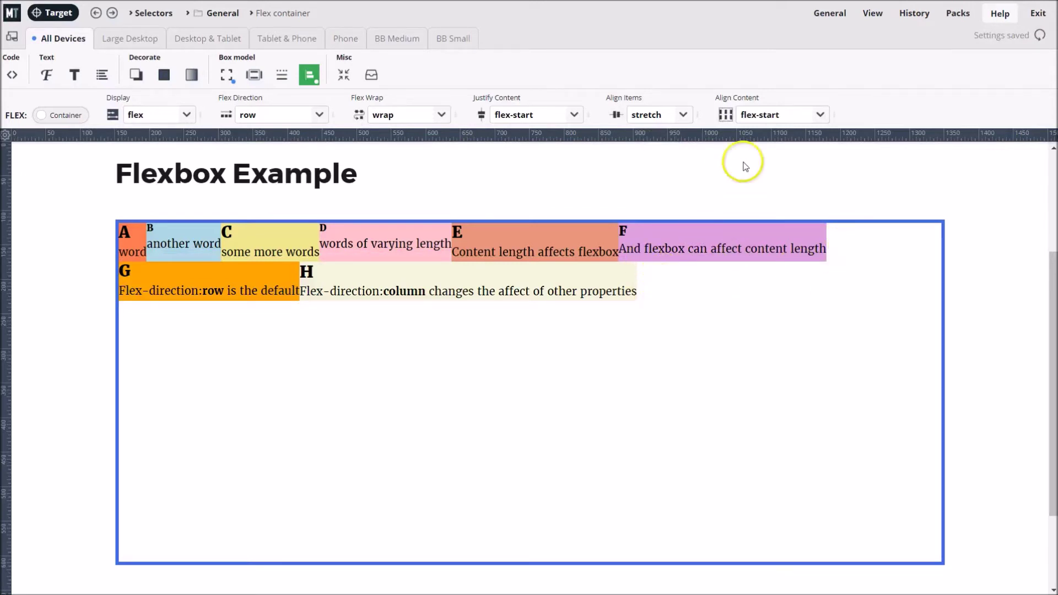
{"action": "left_click", "coordinate": [817, 116]}
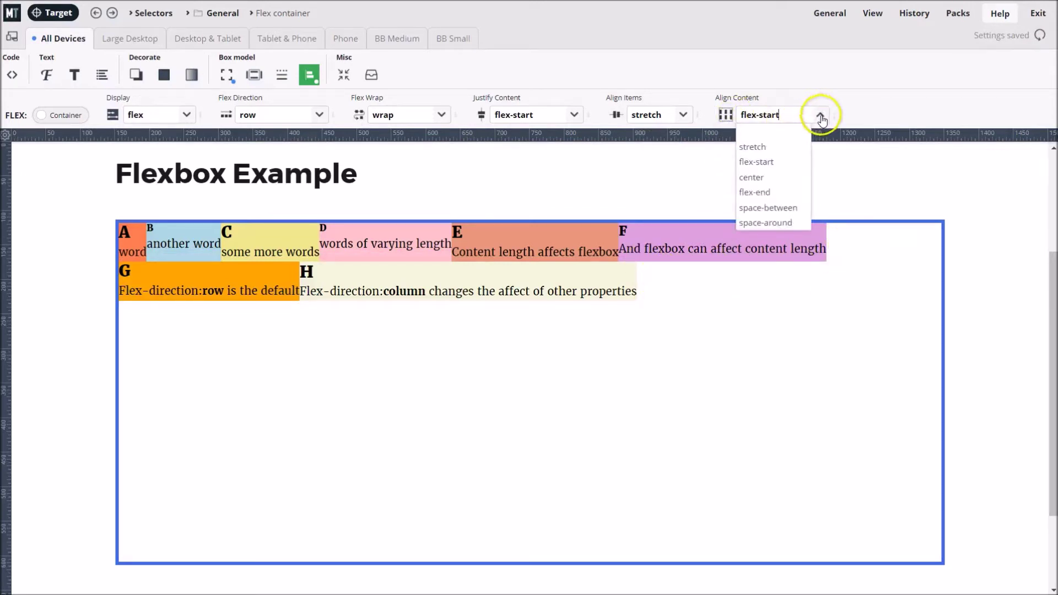
{"action": "left_click", "coordinate": [751, 147]}
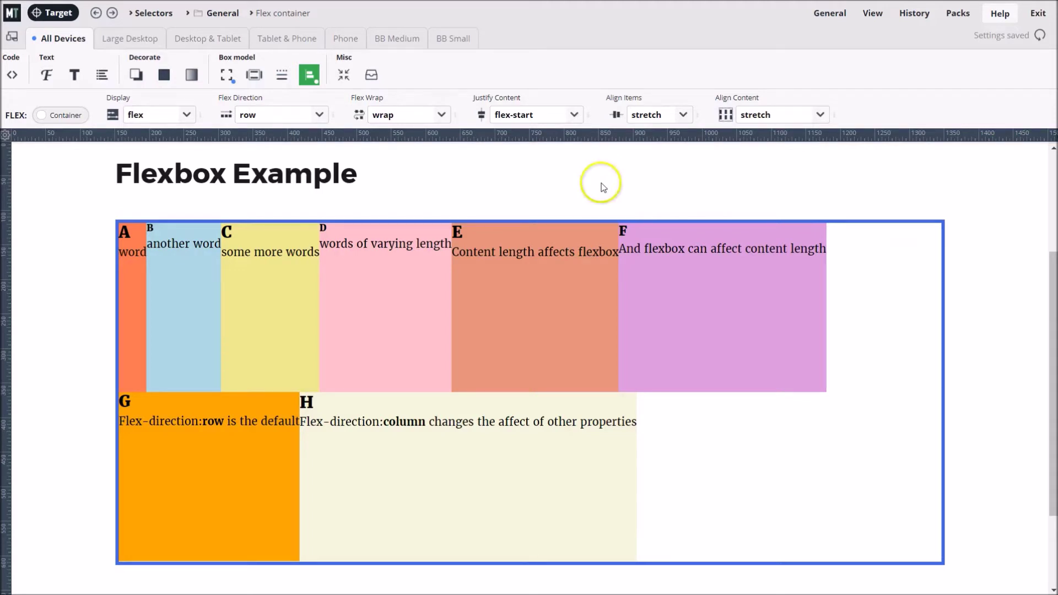
{"action": "left_click", "coordinate": [113, 14]}
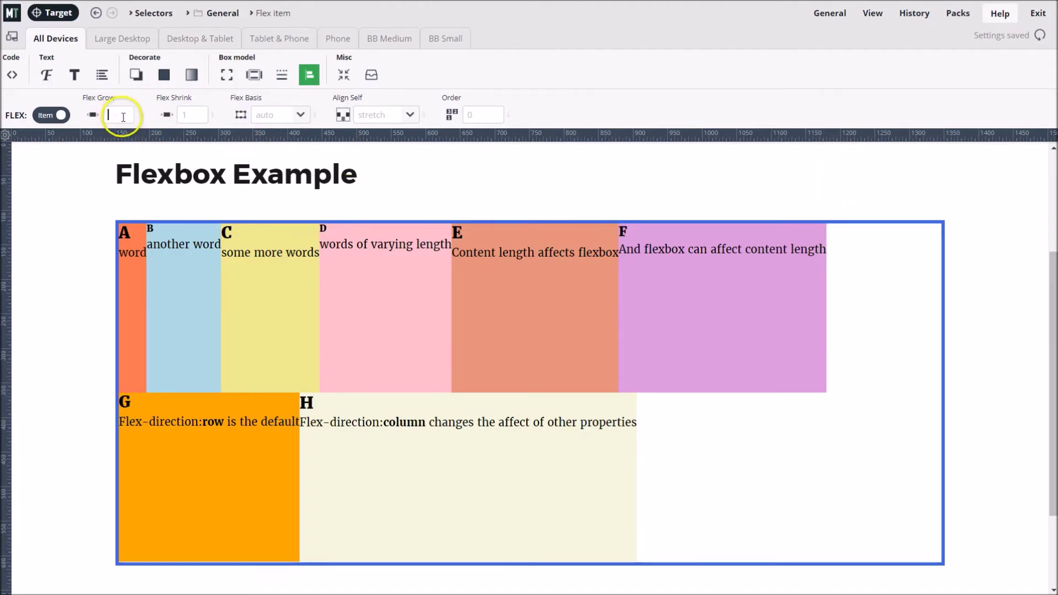
Give the flex items grow 1 and a flex basis of 18%, after trying 25%.
{"action": "type", "text": "1"}
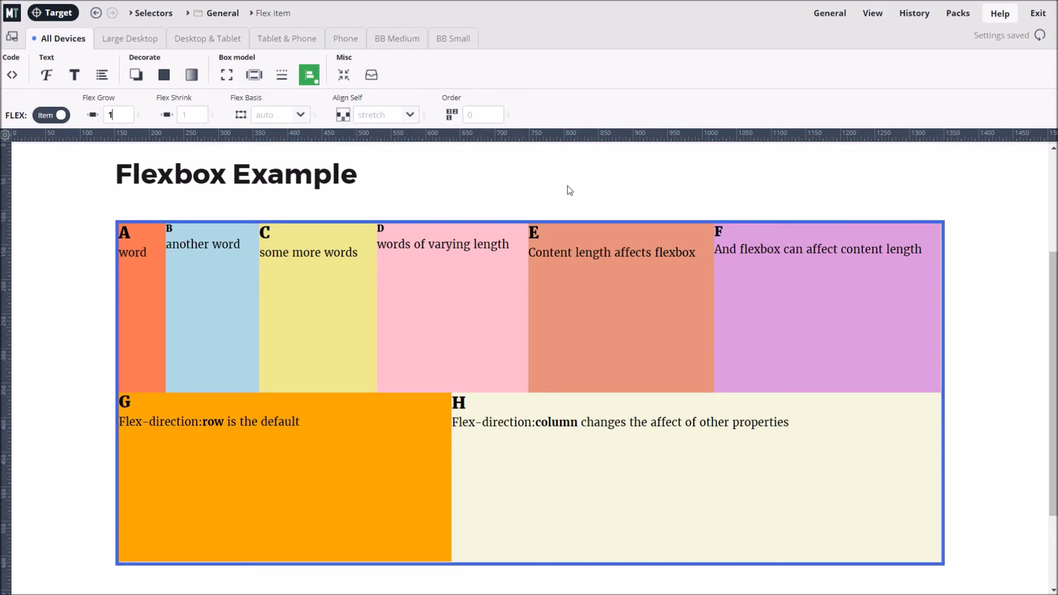
{"action": "left_click", "coordinate": [233, 206]}
{"action": "left_click", "coordinate": [284, 114]}
{"action": "type", "text": "25"}
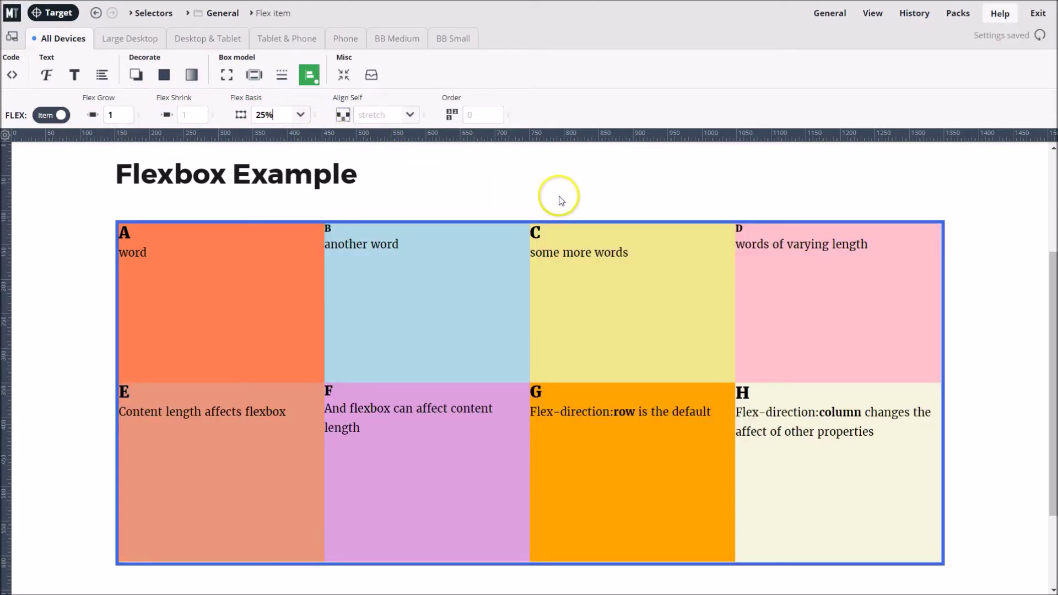
{"action": "double_click", "coordinate": [258, 115]}
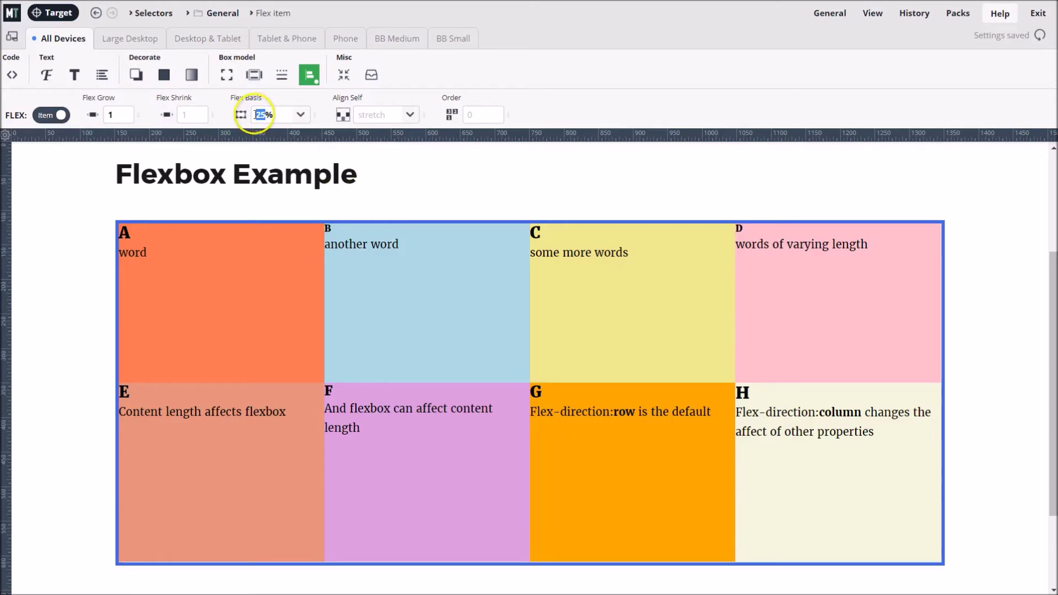
{"action": "type", "text": "18"}
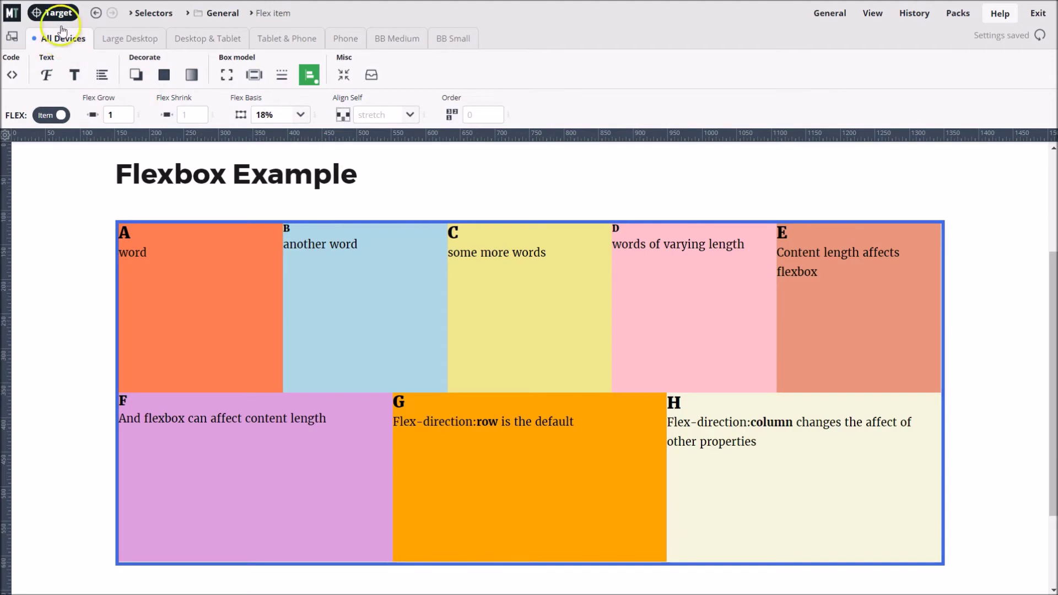
Target item A, widen to .flex-item, and add :nth-of-type(even) to the selector.
{"action": "left_click", "coordinate": [48, 13]}
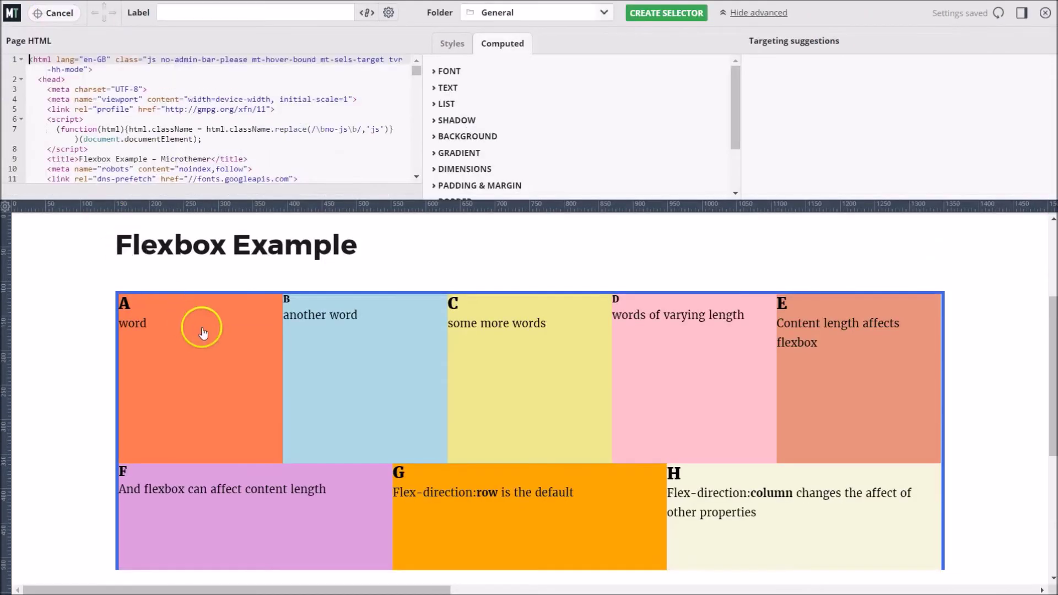
{"action": "left_click", "coordinate": [230, 355]}
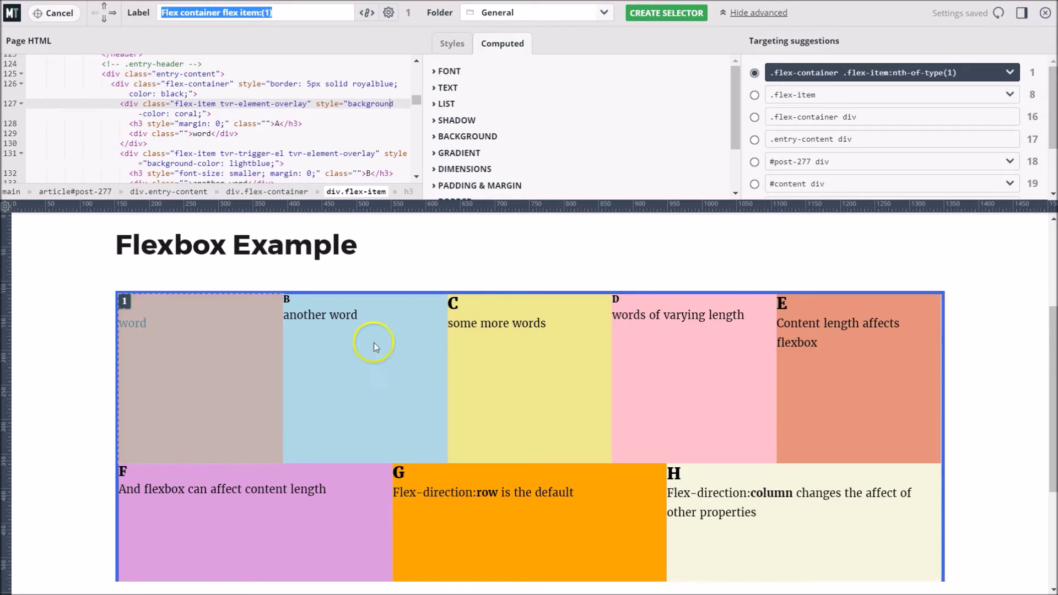
{"action": "left_click", "coordinate": [754, 96]}
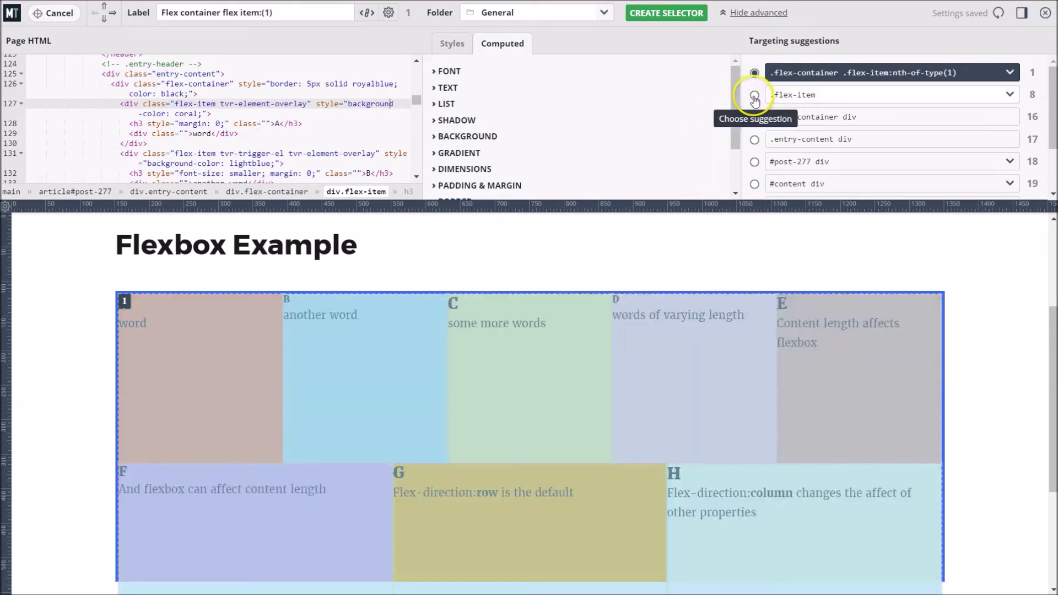
{"action": "left_click", "coordinate": [389, 13]}
{"action": "left_click", "coordinate": [347, 209]}
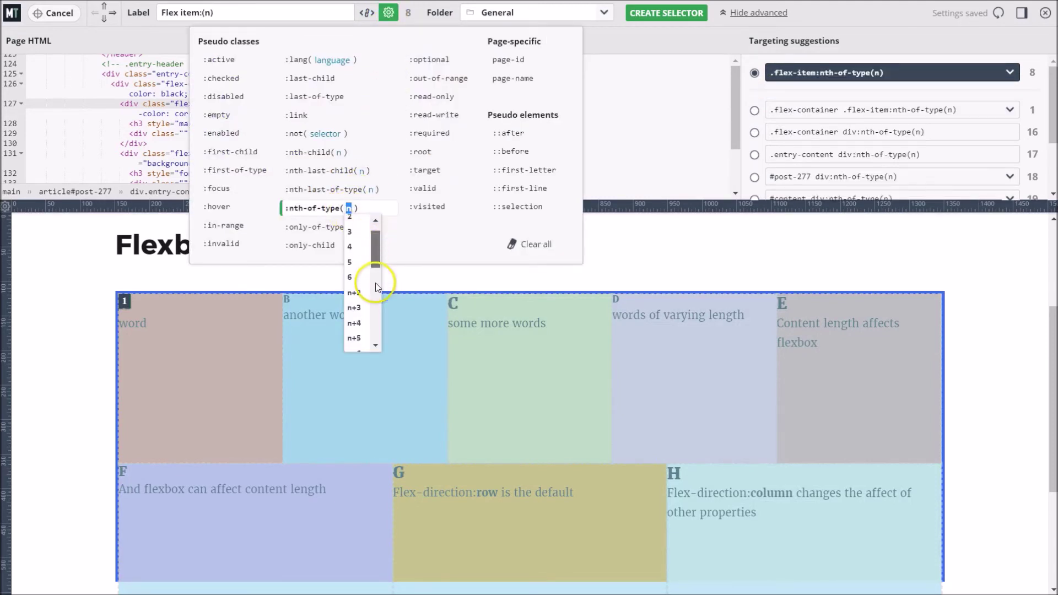
{"action": "scroll", "coordinate": [374, 288], "scroll_direction": "down", "scroll_amount": 5}
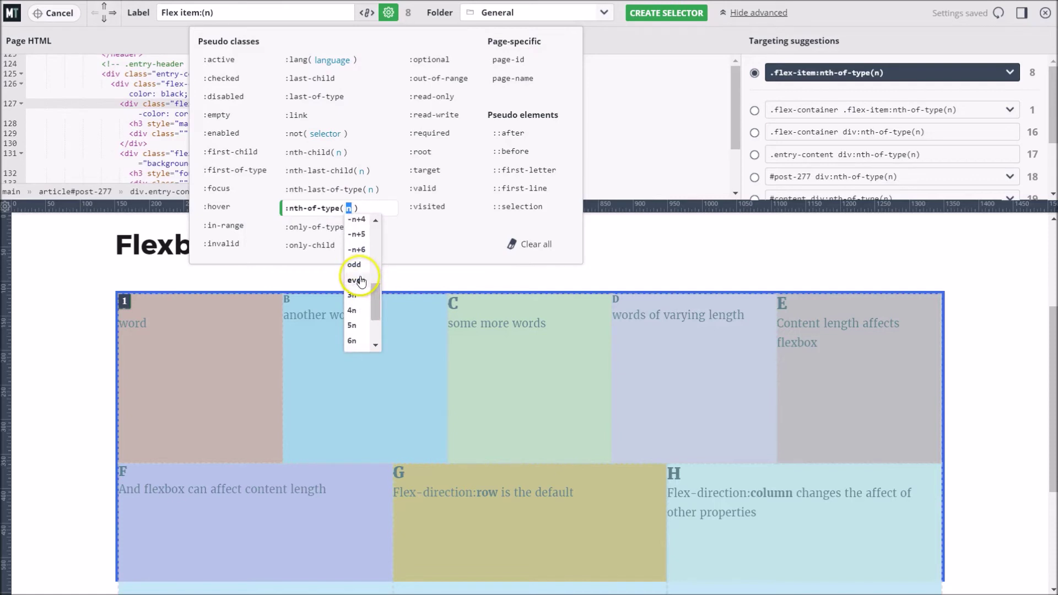
{"action": "left_click", "coordinate": [356, 280]}
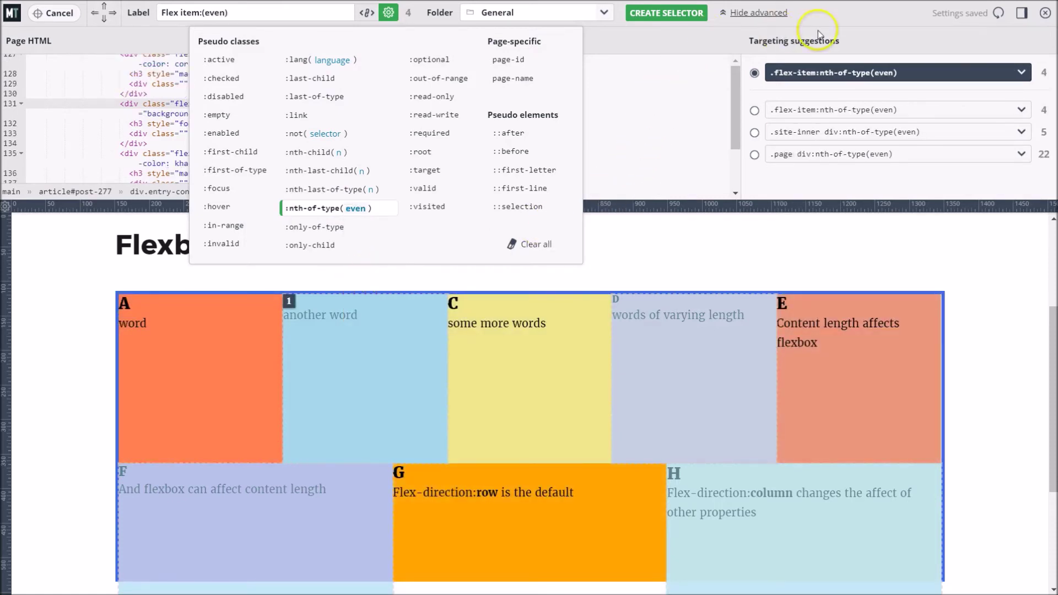
Create the Flex item(even) selector and give it linked 3 px dashed borders.
{"action": "left_click", "coordinate": [635, 15]}
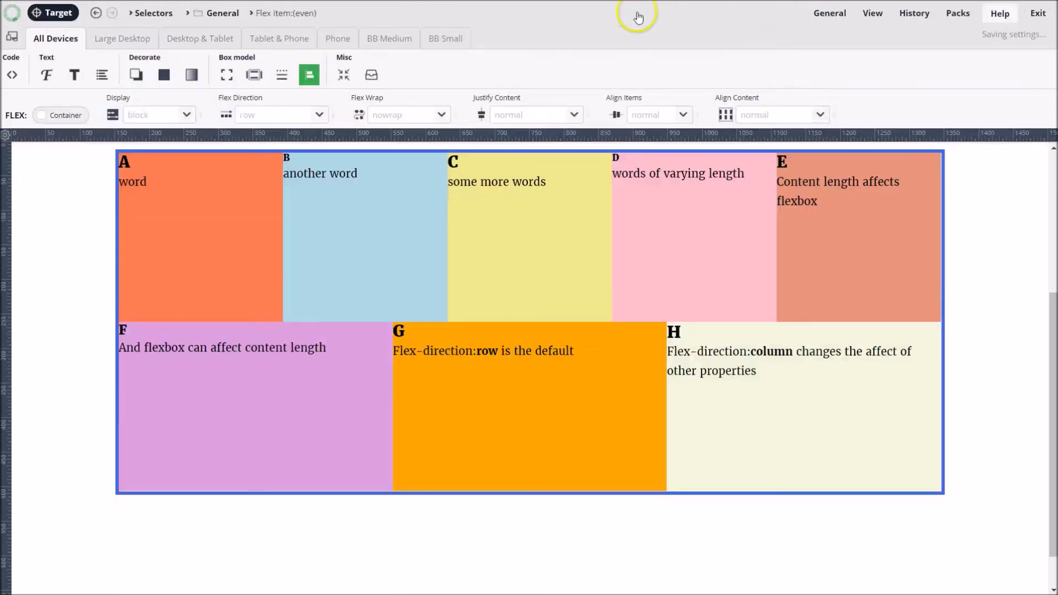
{"action": "left_click", "coordinate": [280, 79]}
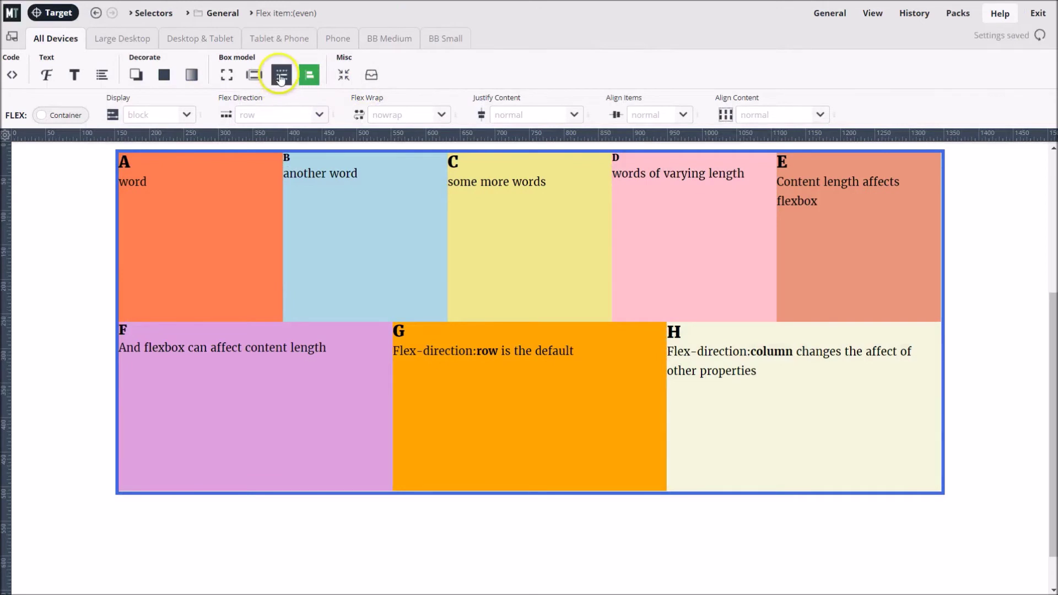
{"action": "left_click", "coordinate": [555, 117]}
{"action": "left_click", "coordinate": [611, 115]}
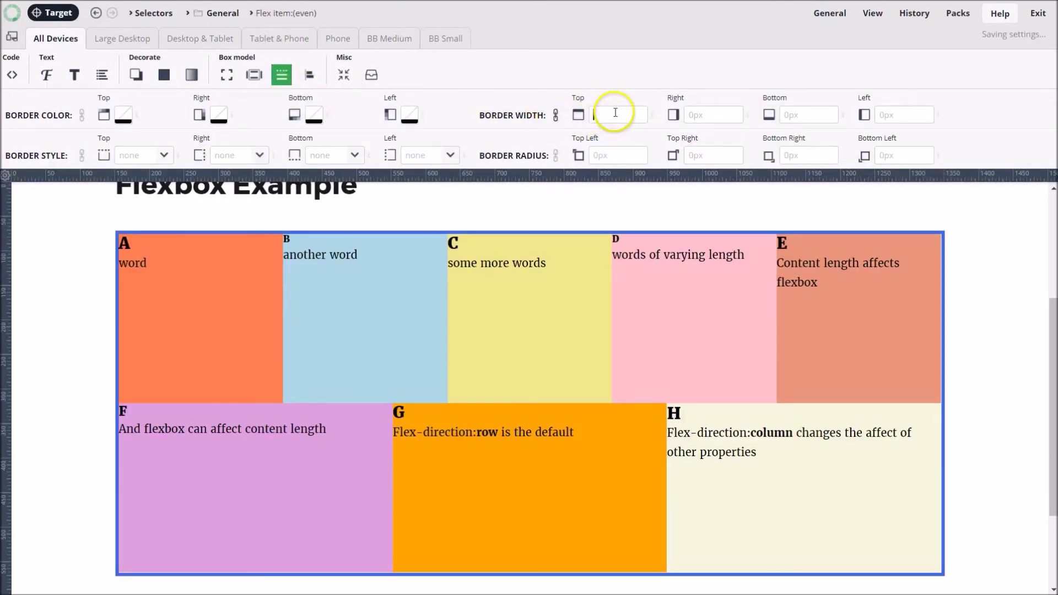
{"action": "type", "text": "3"}
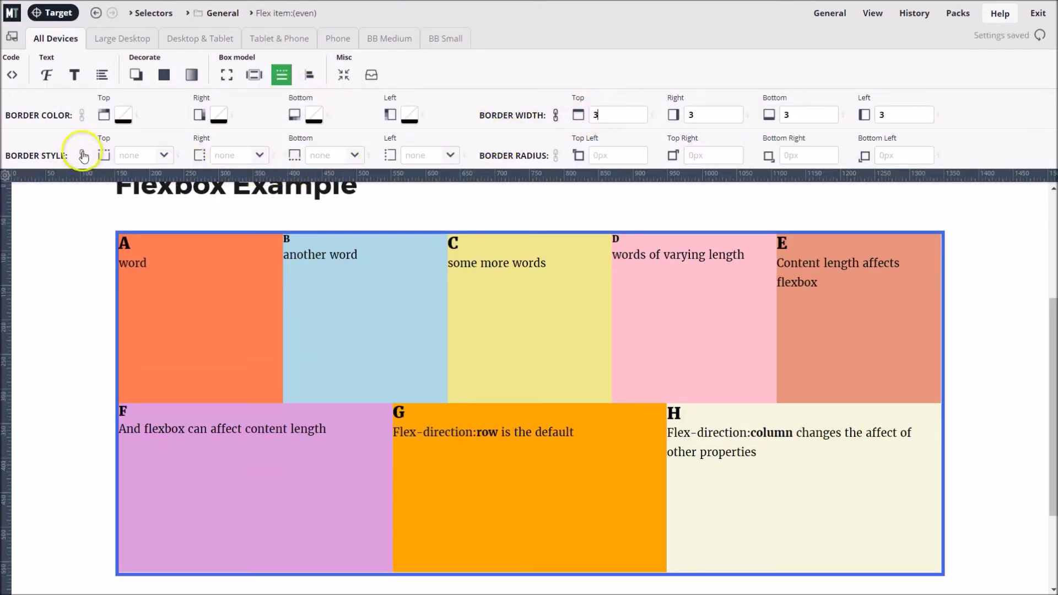
{"action": "left_click", "coordinate": [83, 150]}
{"action": "left_click", "coordinate": [163, 155]}
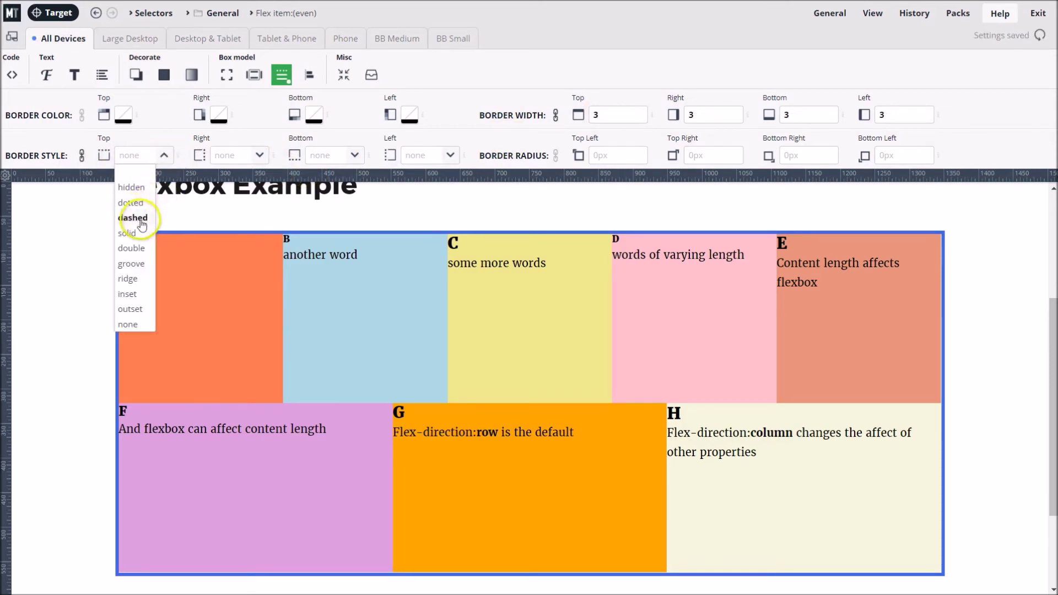
{"action": "left_click", "coordinate": [132, 218]}
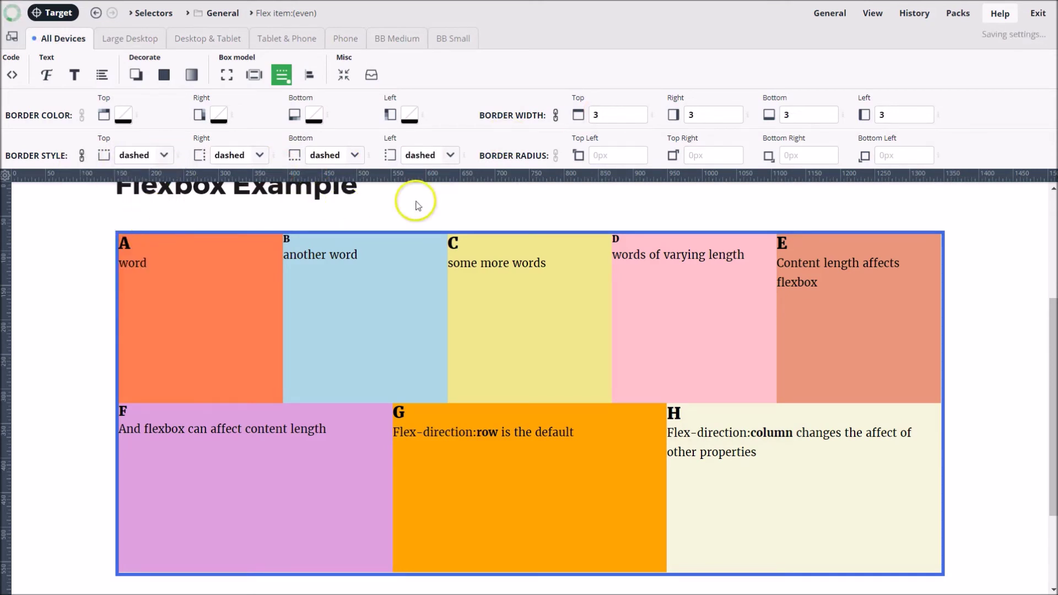
{"action": "left_click", "coordinate": [308, 75]}
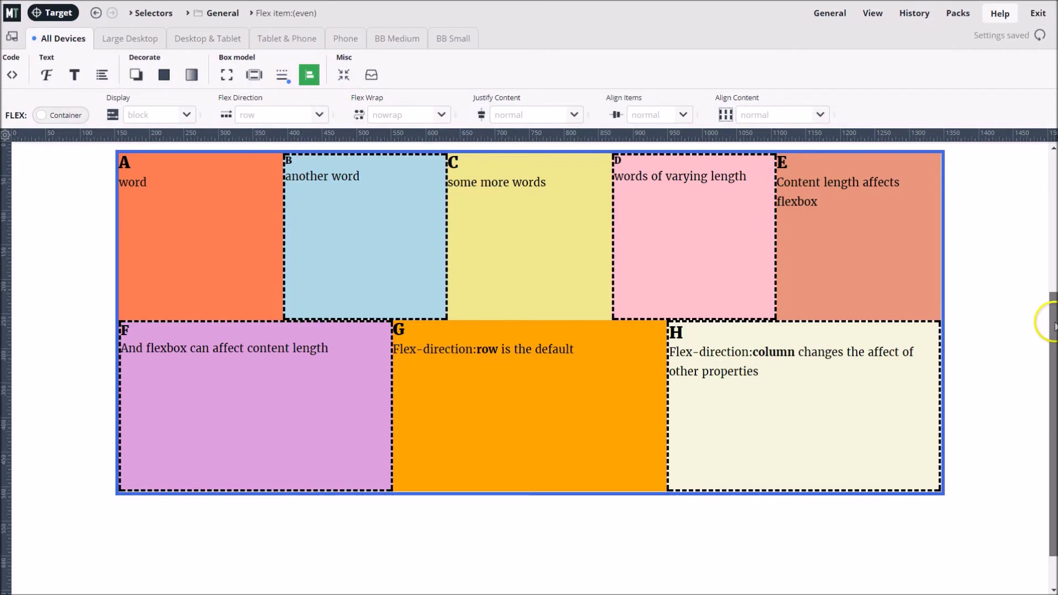
Try flex grow 5, then 3, on the even items before returning to the Flex container.
{"action": "left_click_drag", "start_coordinate": [1055, 326], "coordinate": [1054, 288]}
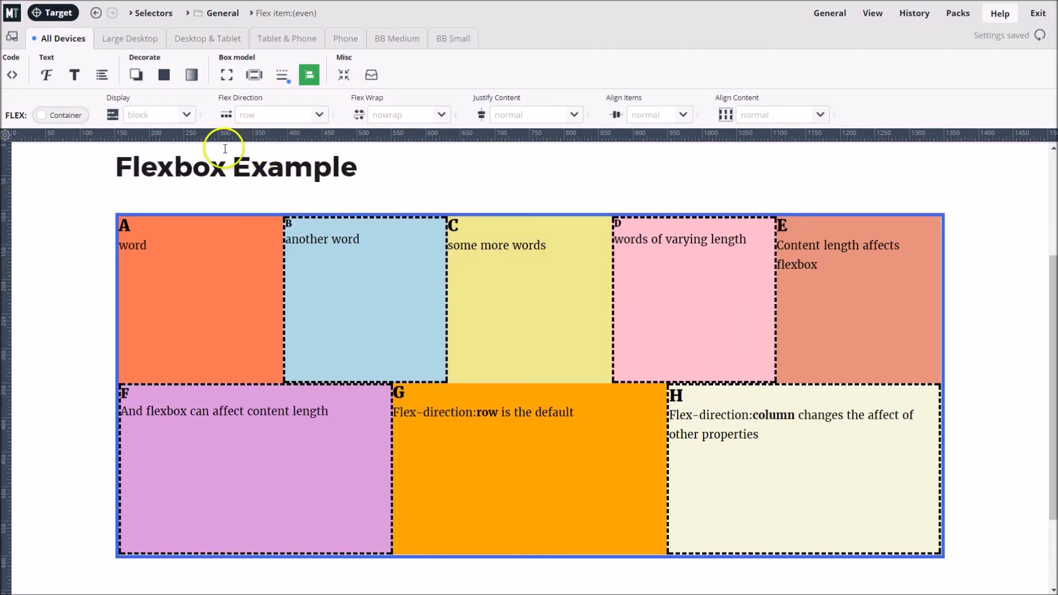
{"action": "left_click", "coordinate": [50, 121]}
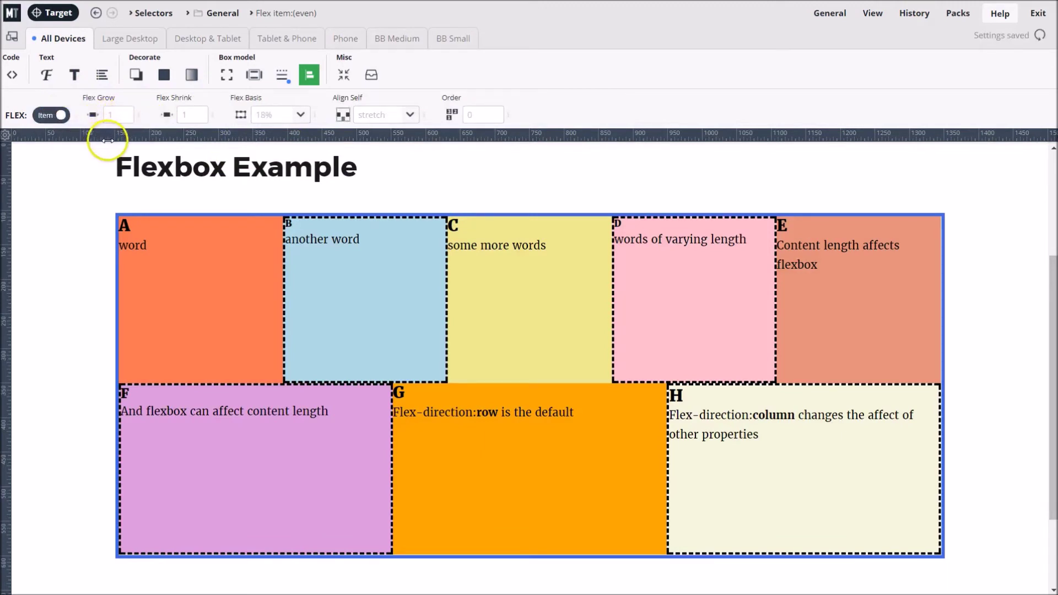
{"action": "left_click", "coordinate": [119, 115]}
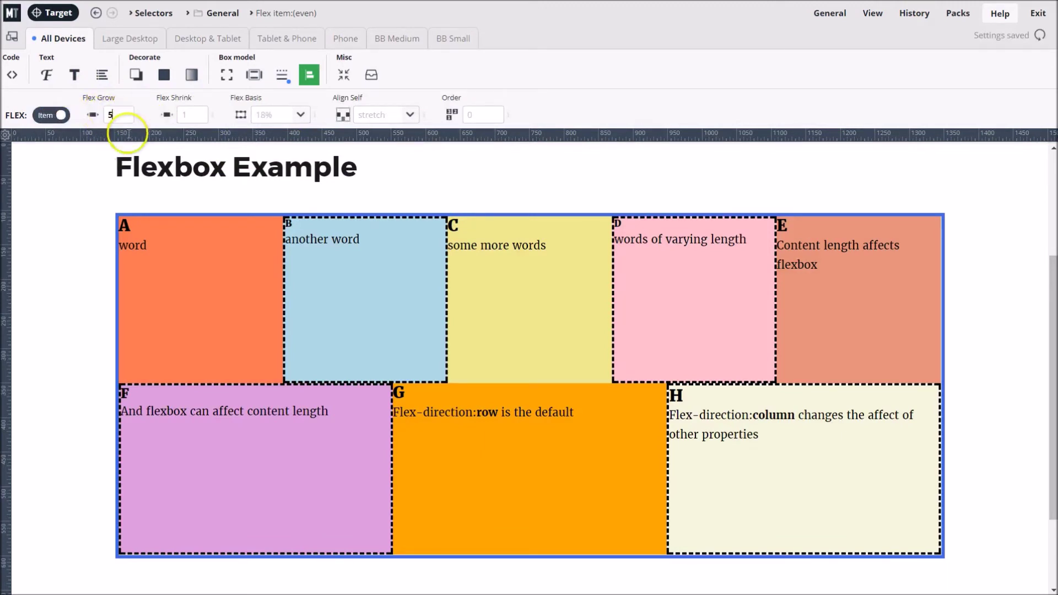
{"action": "type", "text": "5"}
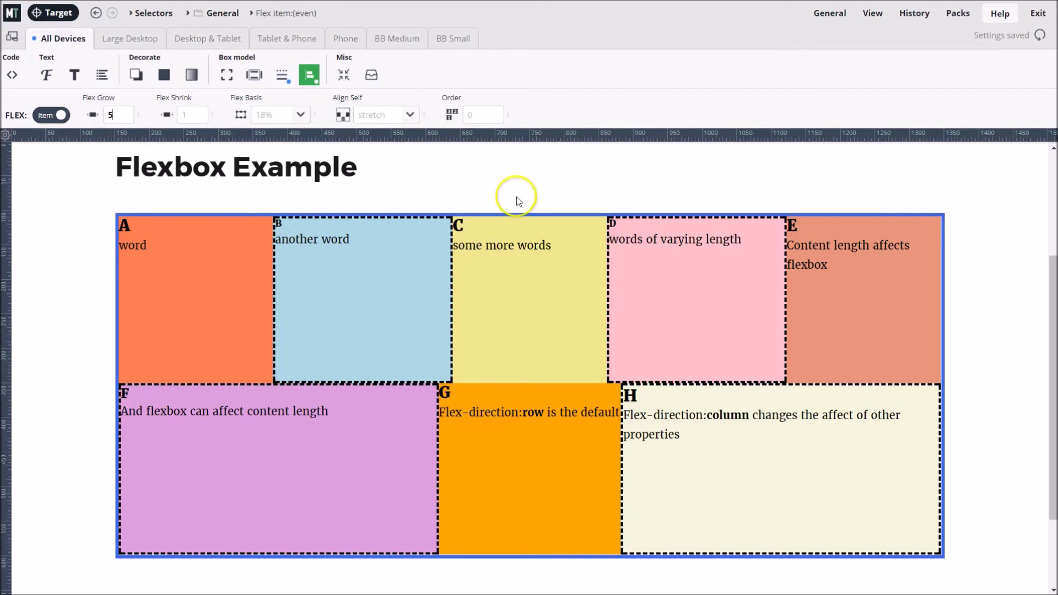
{"action": "double_click", "coordinate": [108, 115]}
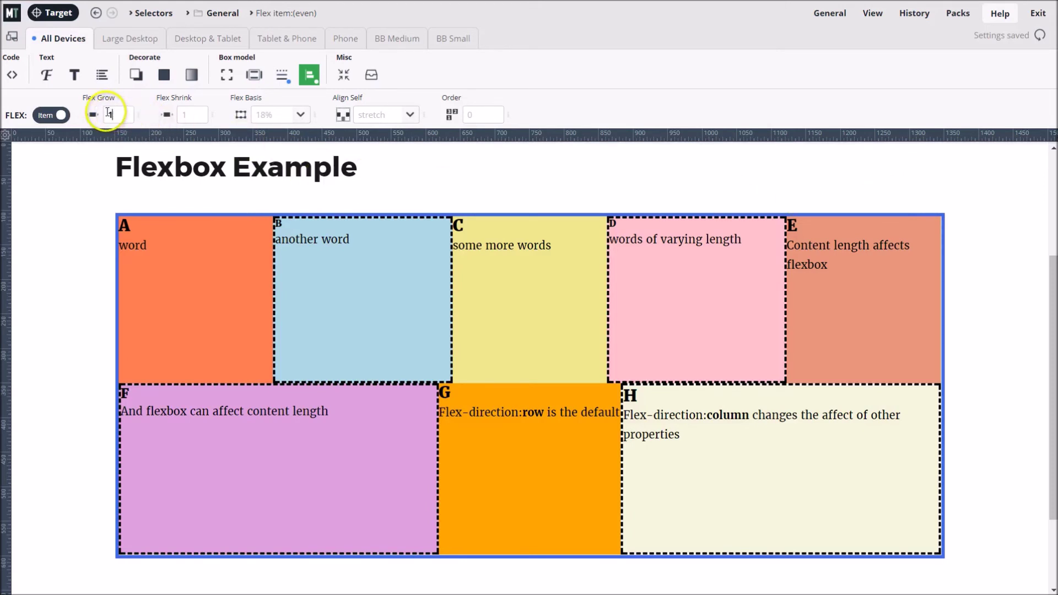
{"action": "type", "text": "3"}
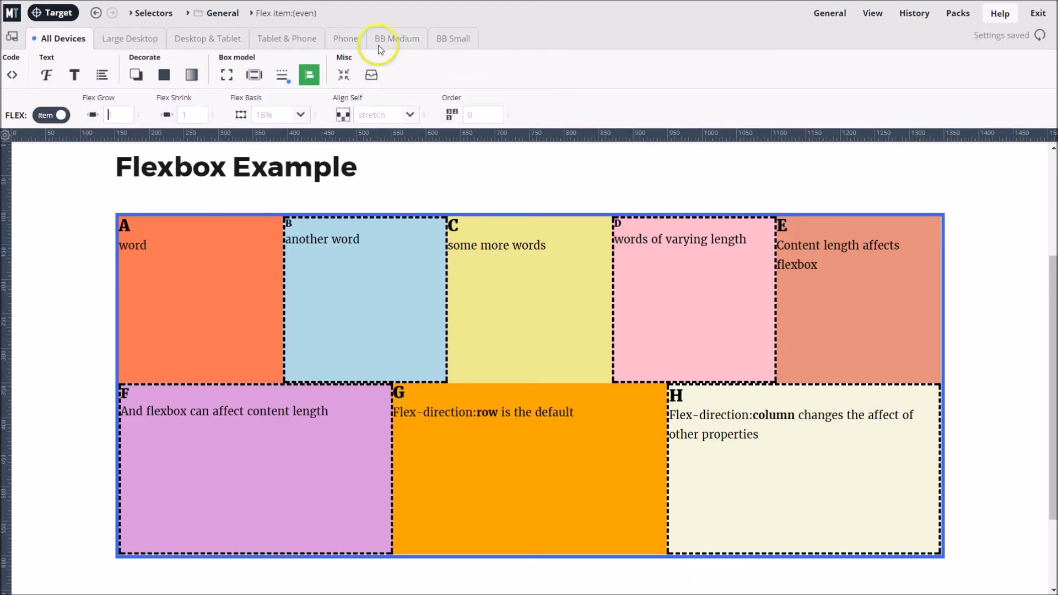
{"action": "left_click", "coordinate": [96, 15]}
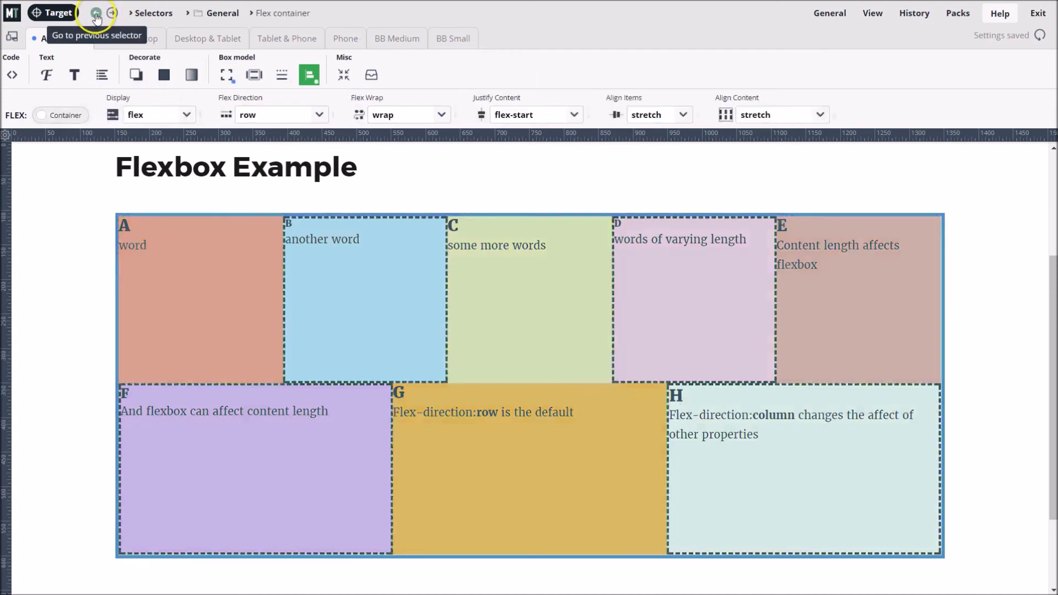
Set flex wrap to nowrap and flex shrink to 0, scrolling the canvas to see the overflow.
{"action": "left_click", "coordinate": [438, 115]}
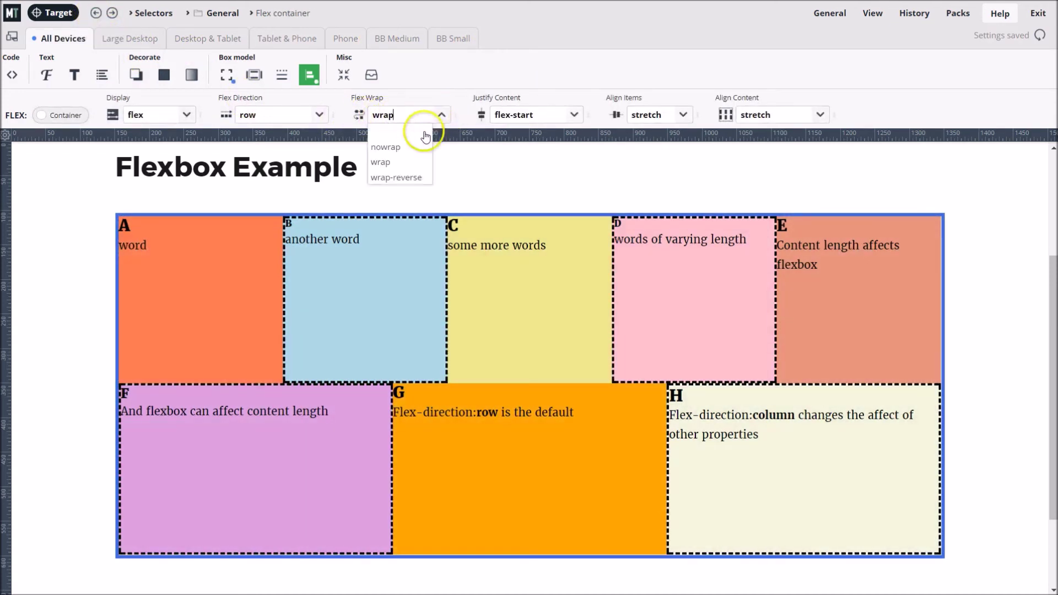
{"action": "left_click", "coordinate": [385, 147]}
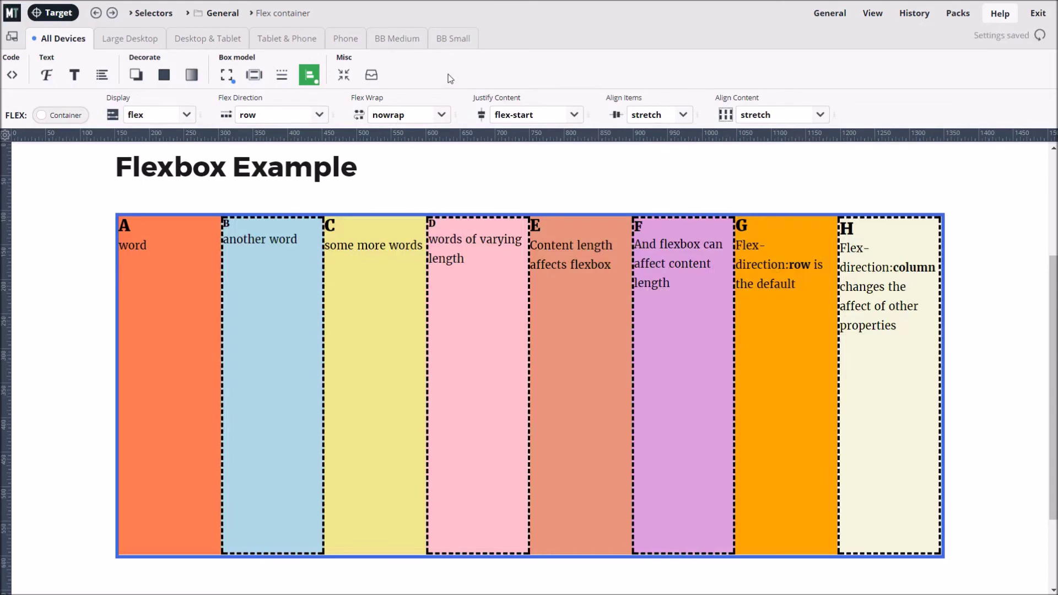
{"action": "left_click", "coordinate": [112, 13]}
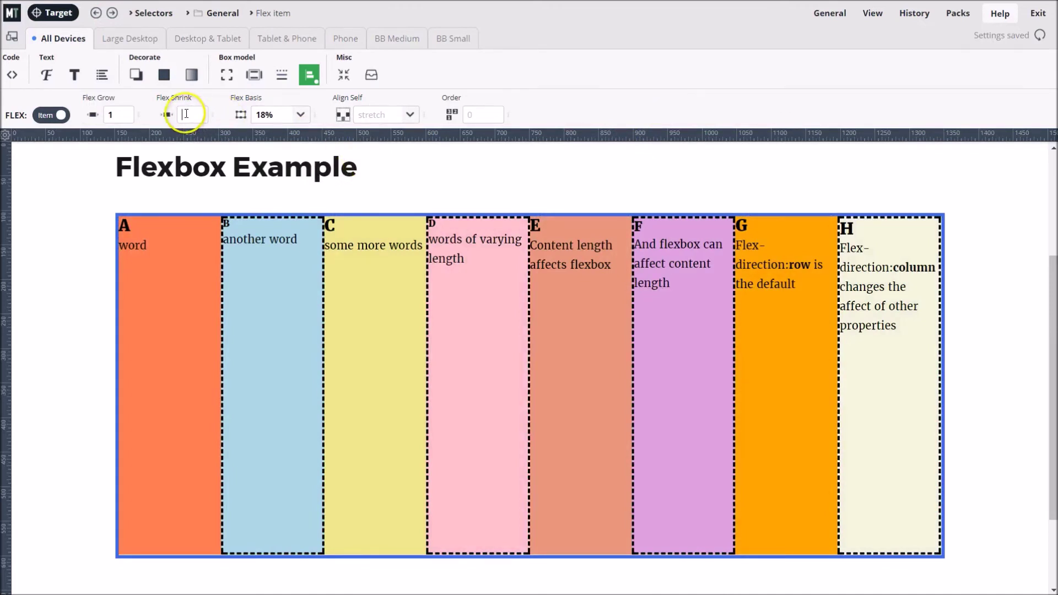
{"action": "type", "text": "0"}
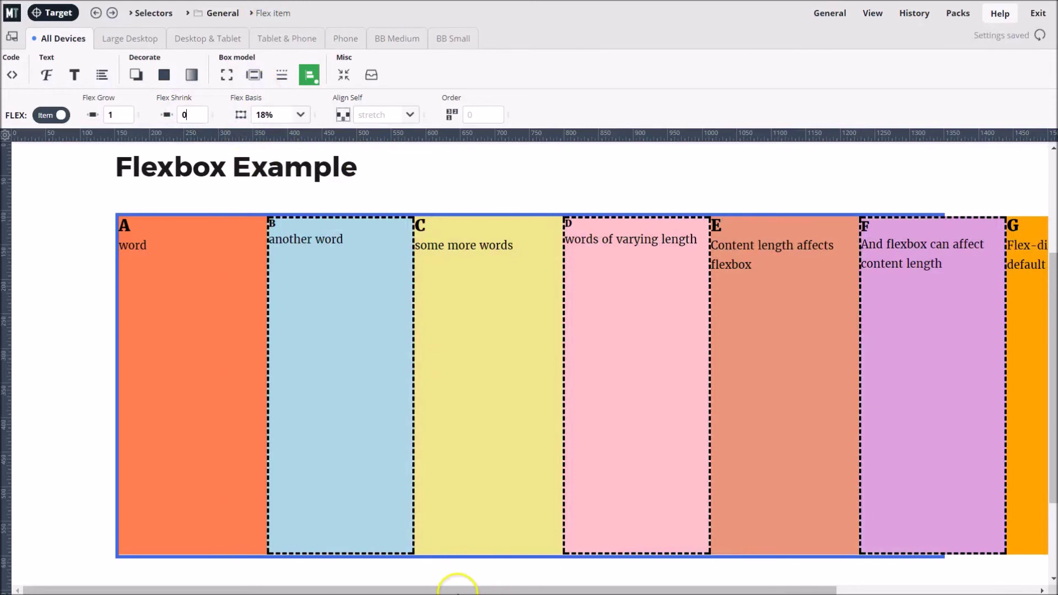
{"action": "left_click_drag", "start_coordinate": [458, 589], "coordinate": [671, 588]}
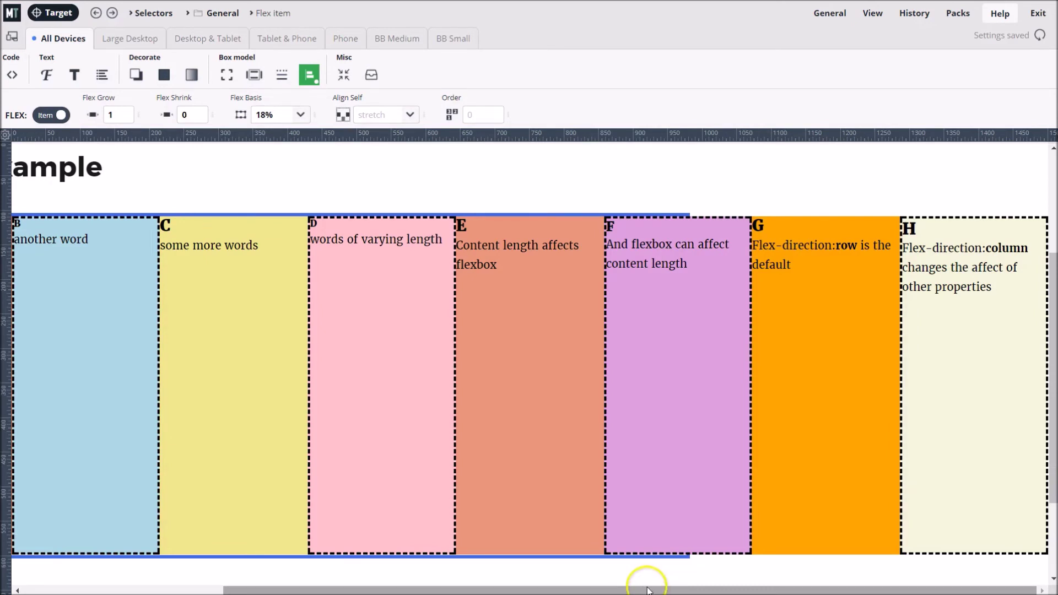
{"action": "left_click_drag", "start_coordinate": [648, 590], "coordinate": [454, 585]}
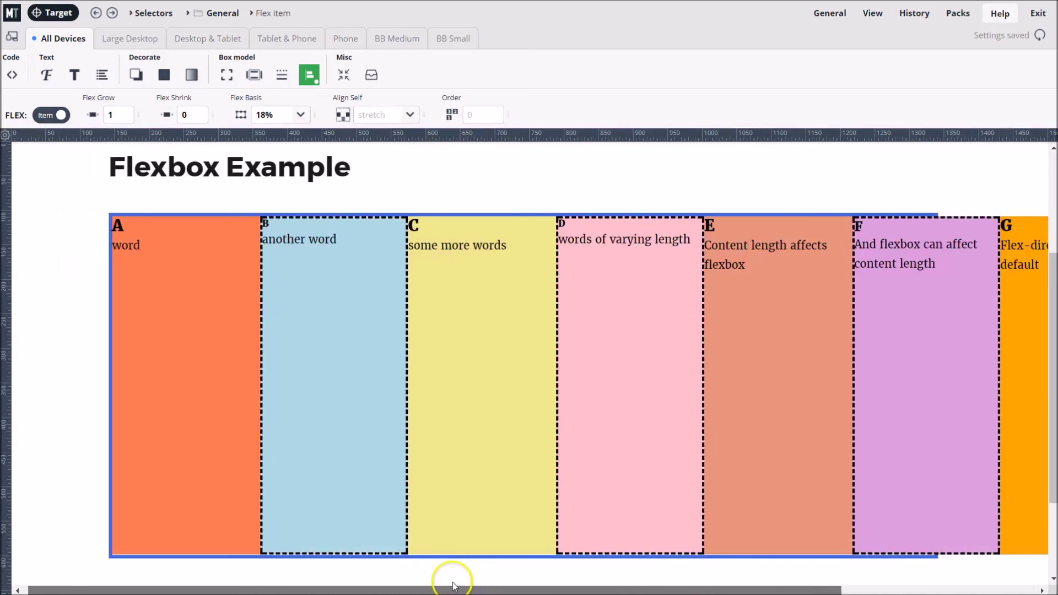
Restore flex shrink to 1 so all eight items fit in one row.
{"action": "double_click", "coordinate": [184, 114]}
{"action": "type", "text": "1"}
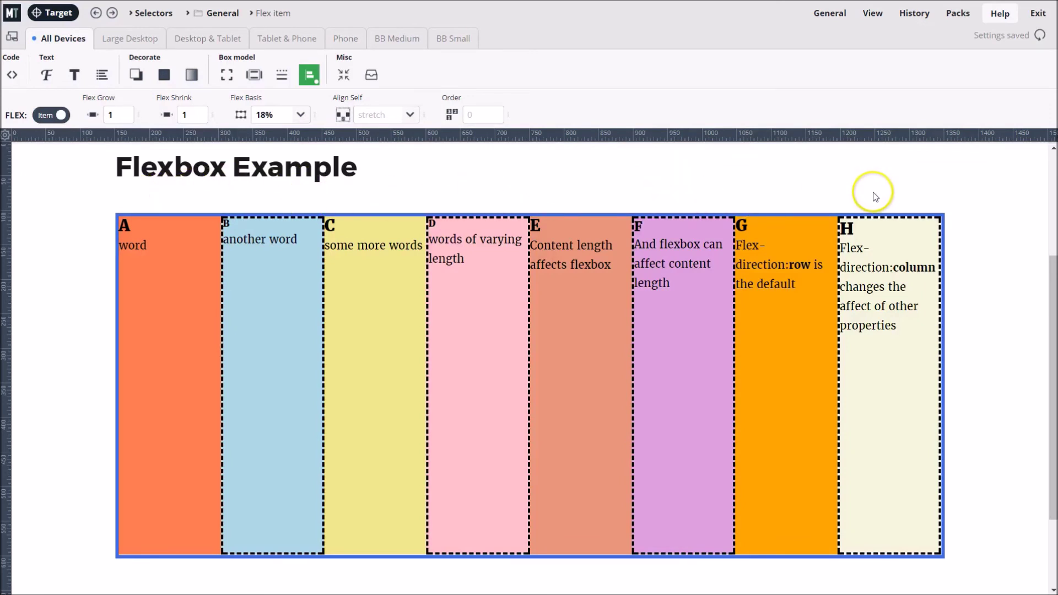
{"action": "left_click", "coordinate": [113, 15]}
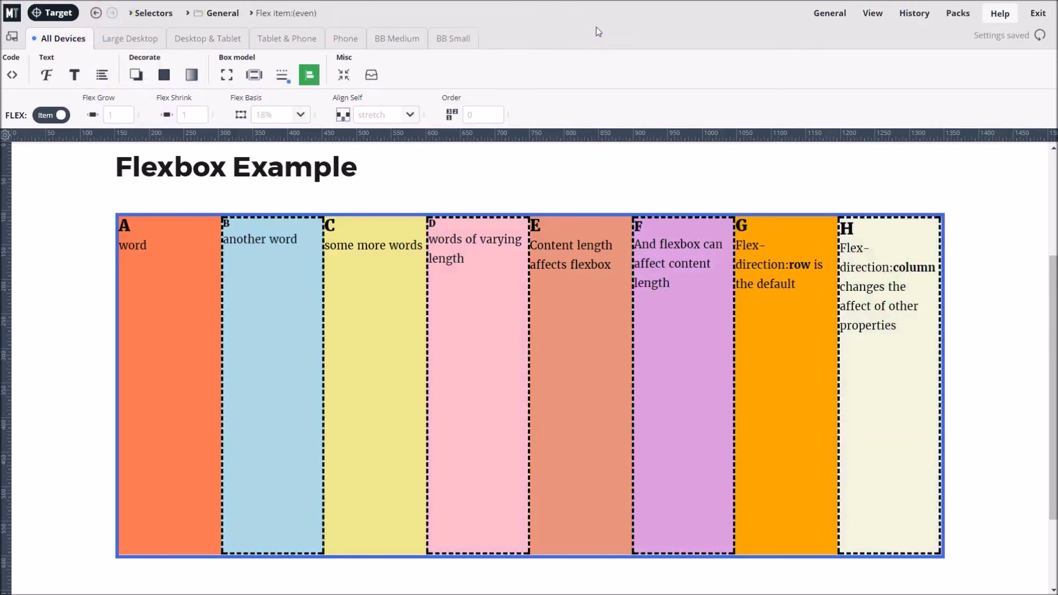
Enter flex shrink 2 for the even items so B, D, F and H become narrower.
{"action": "left_click", "coordinate": [183, 113]}
{"action": "type", "text": "2"}
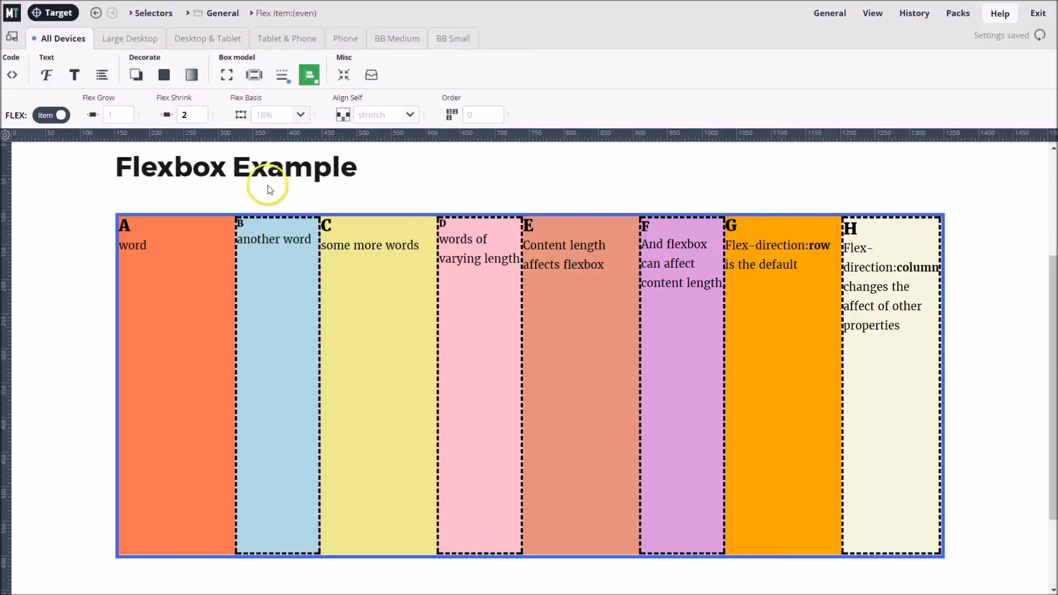
{"action": "left_click", "coordinate": [95, 13]}
Set the Flex container's flex wrap to wrap.
{"action": "left_click", "coordinate": [95, 13]}
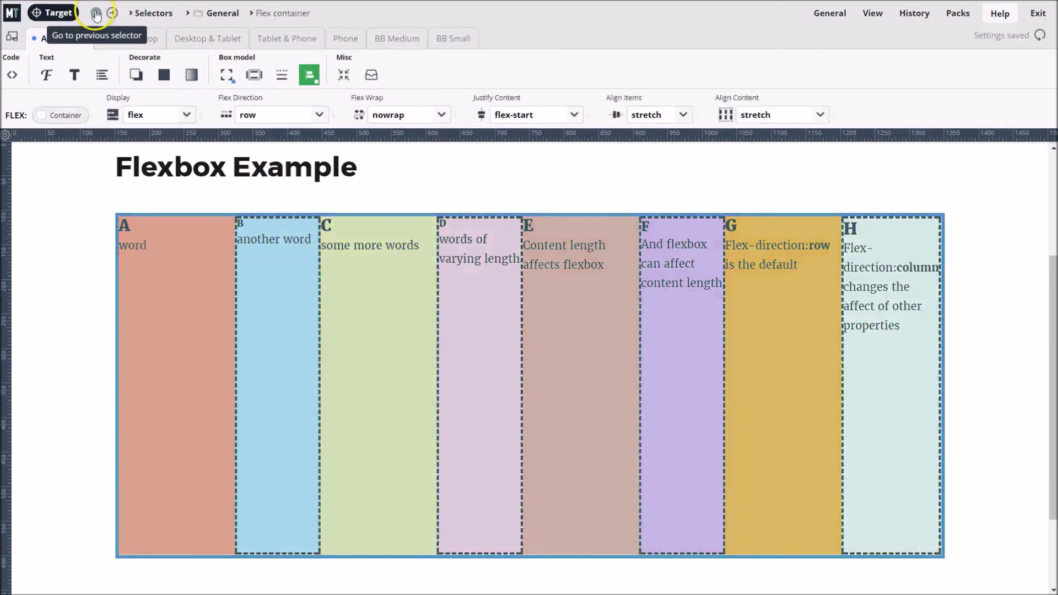
{"action": "left_click", "coordinate": [434, 116]}
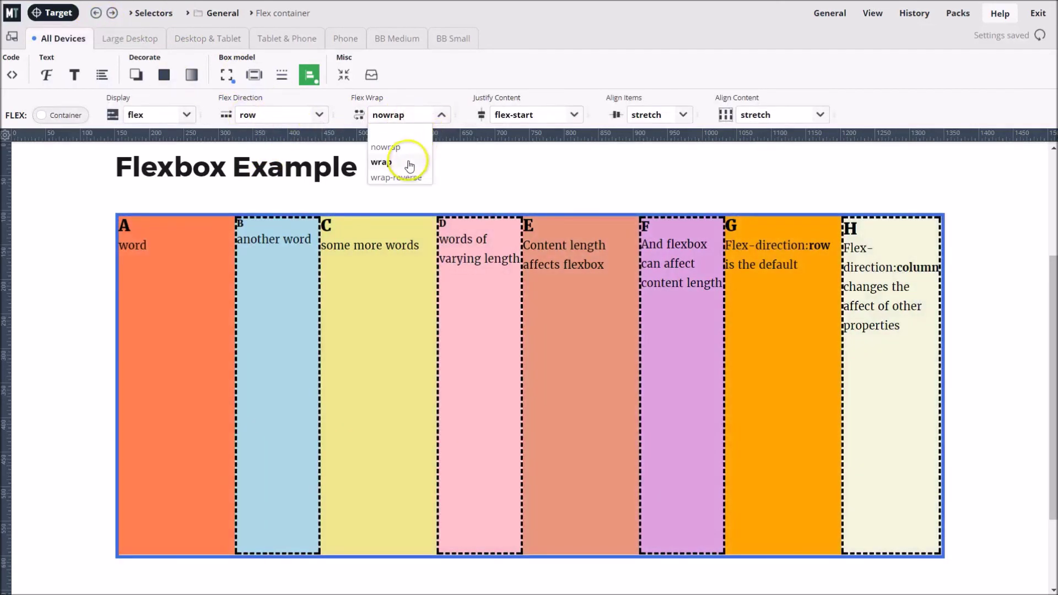
{"action": "left_click", "coordinate": [404, 162]}
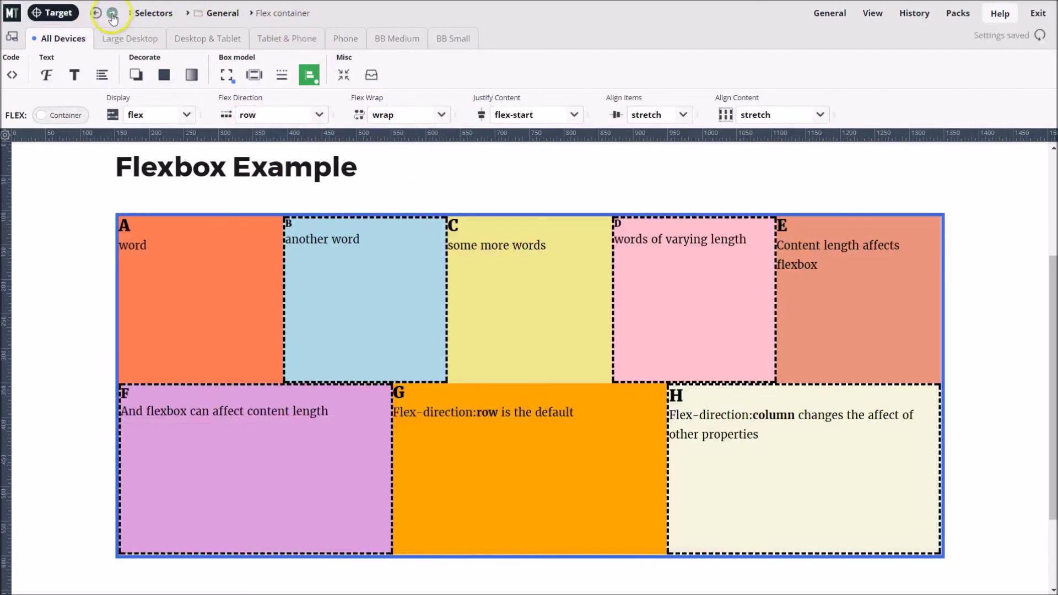
Give the even flex items a flex basis of 12%.
{"action": "left_click", "coordinate": [112, 13]}
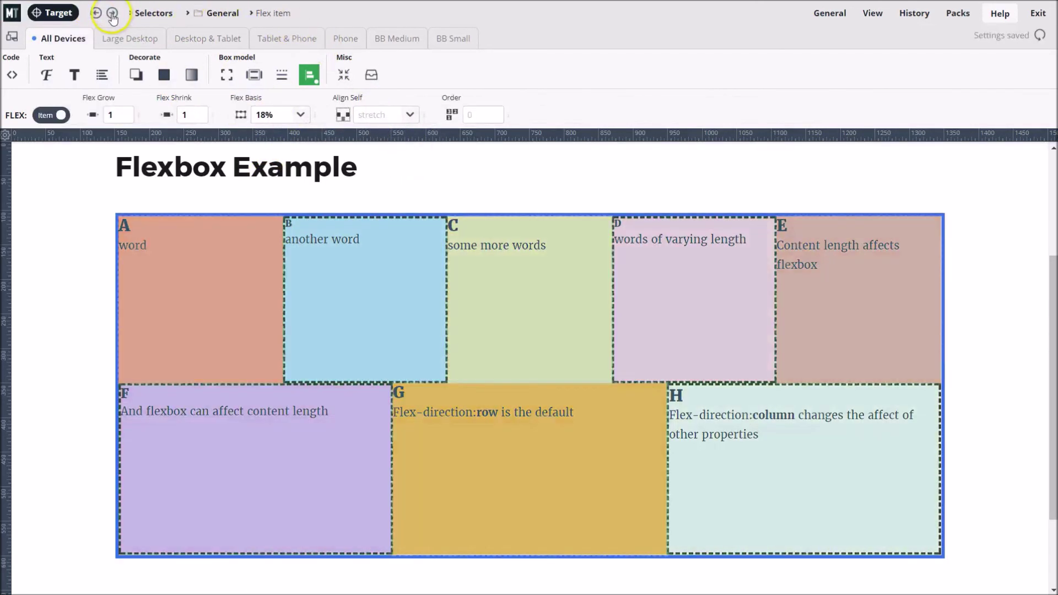
{"action": "left_click", "coordinate": [112, 14]}
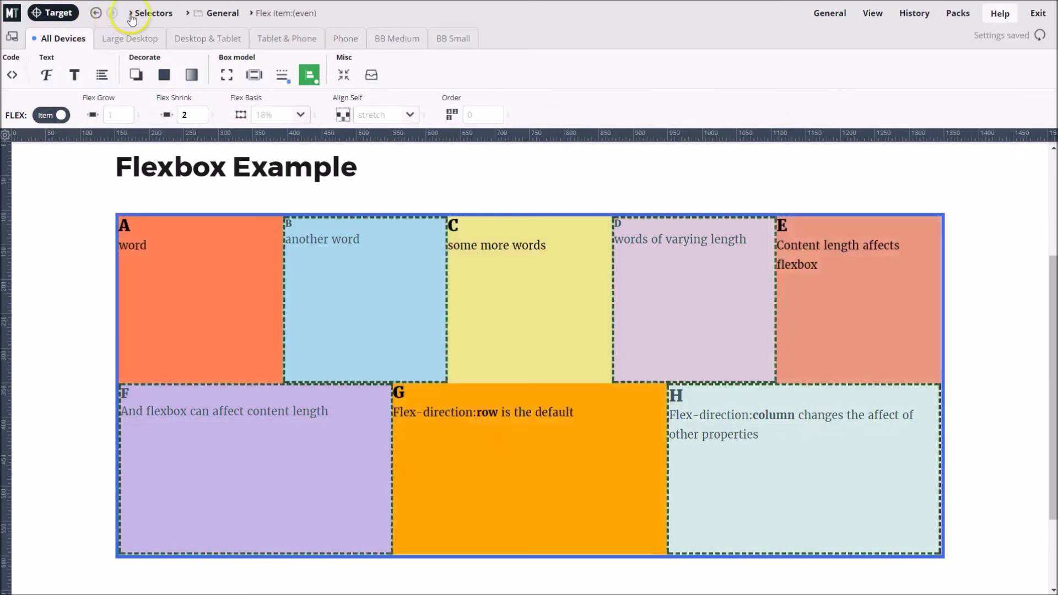
{"action": "left_click", "coordinate": [259, 117]}
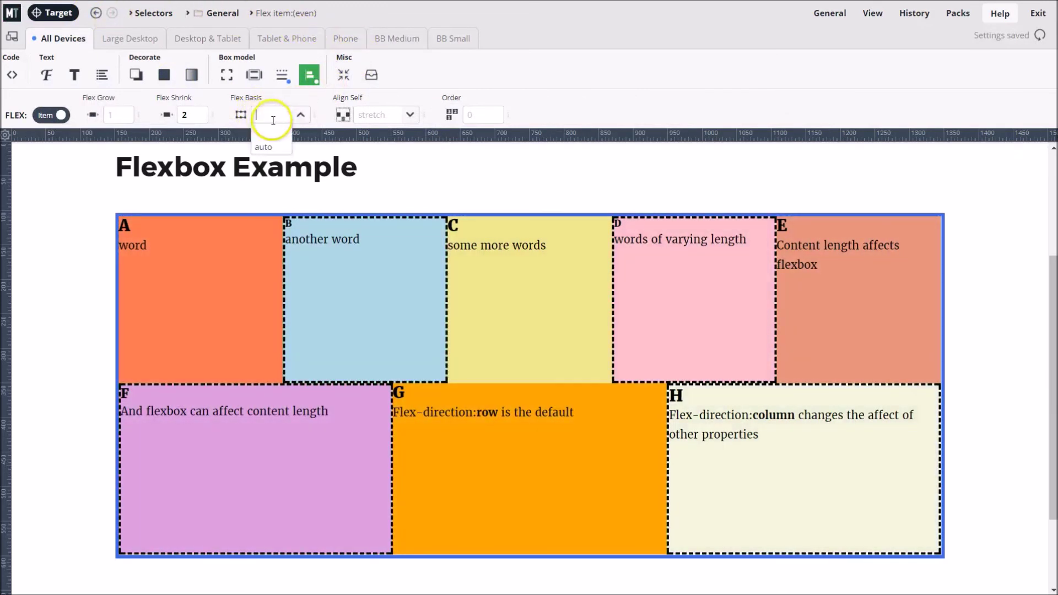
{"action": "type", "text": "12%"}
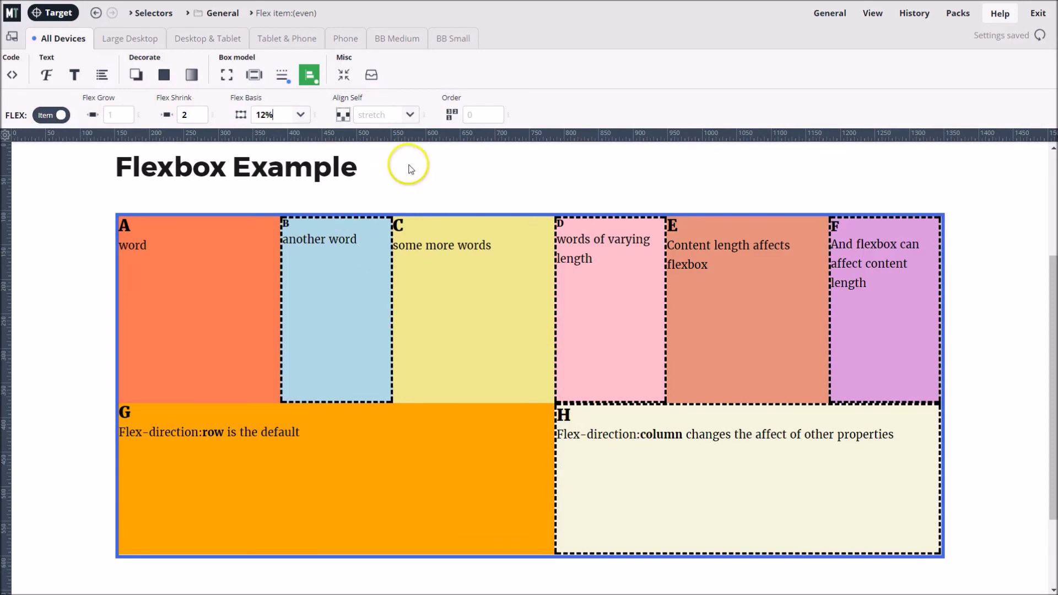
{"action": "left_click", "coordinate": [412, 116]}
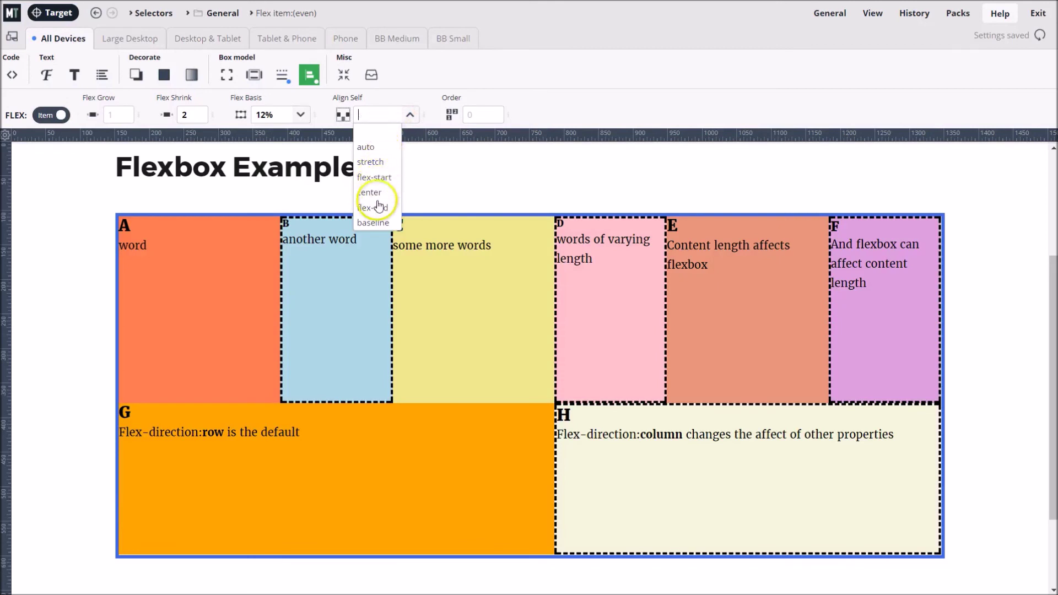
Set Align Self to baseline and Order to -1 for Flex item:(even).
{"action": "left_click", "coordinate": [378, 225]}
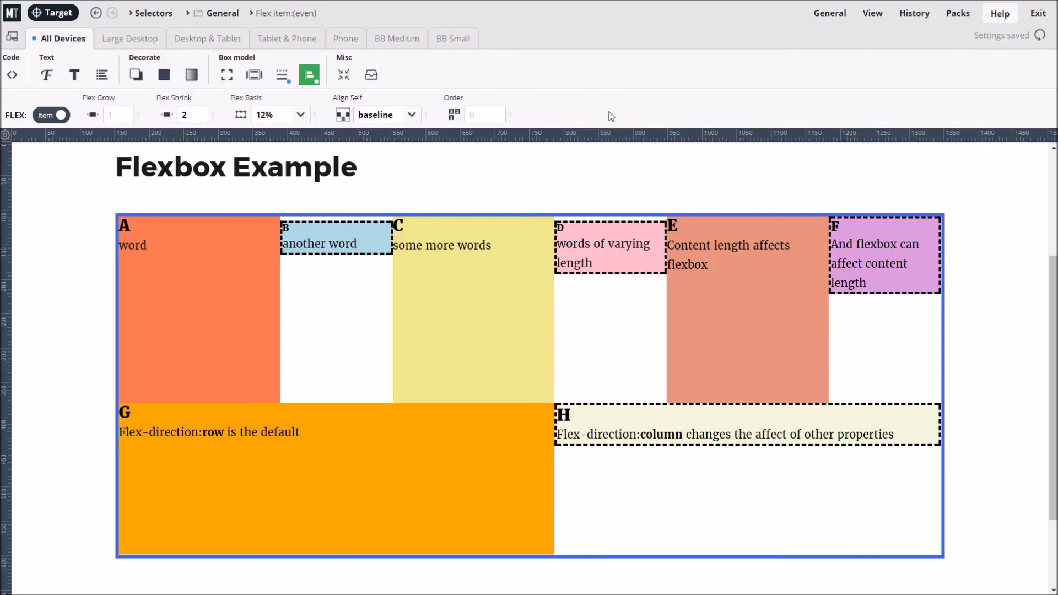
{"action": "left_click", "coordinate": [478, 115]}
{"action": "type", "text": "1"}
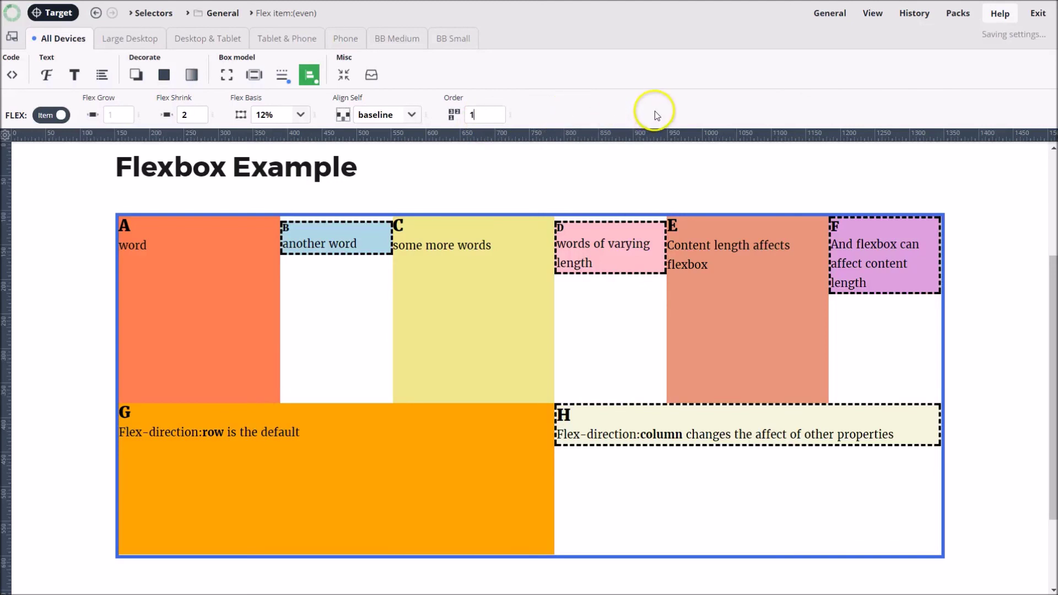
{"action": "left_click", "coordinate": [868, 243]}
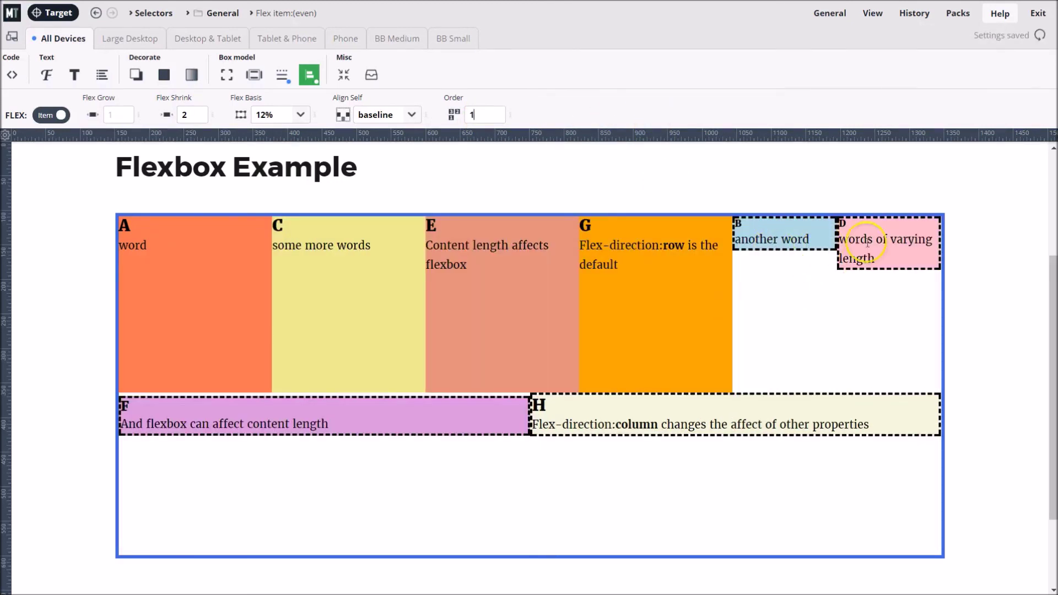
{"action": "left_click", "coordinate": [473, 116]}
{"action": "type", "text": "-"}
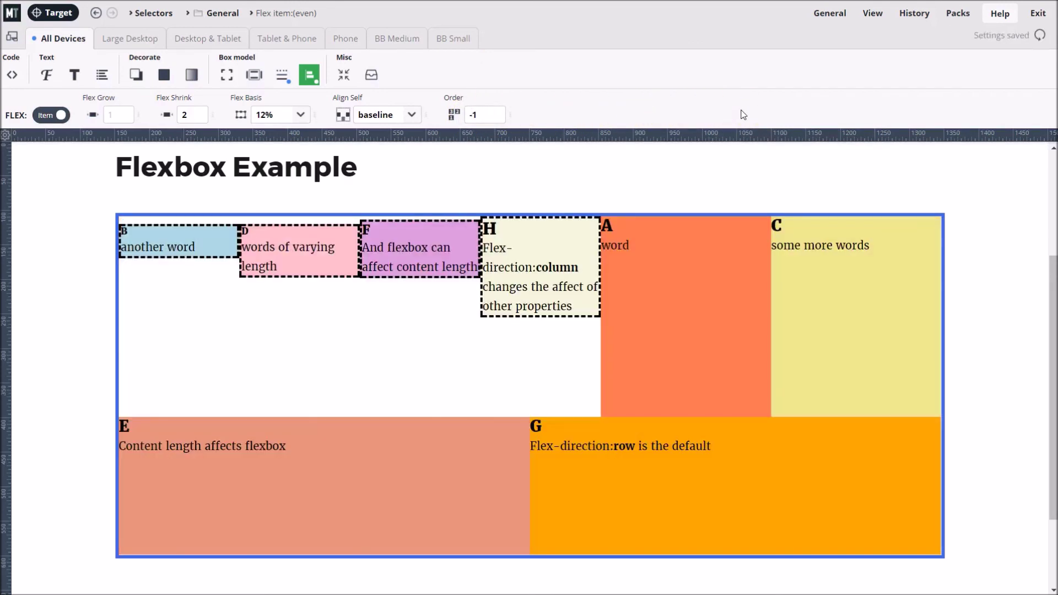
{"action": "scroll", "coordinate": [354, 348], "scroll_direction": "up", "scroll_amount": 1}
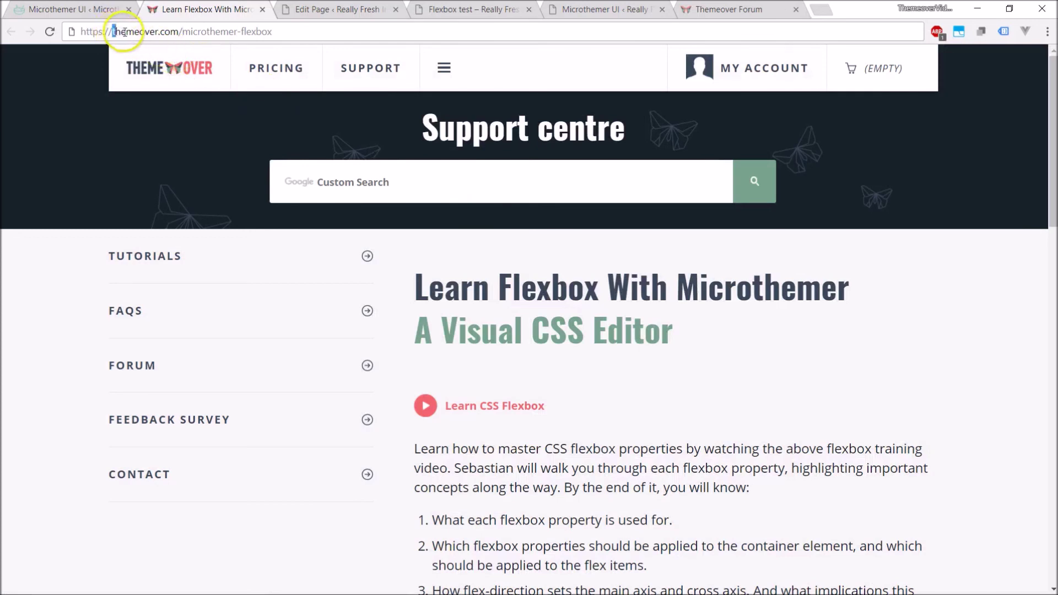
Highlight the themeover.com address, scroll to the flexbox HTML sample, then go to the Flexbox test editor.
{"action": "left_click_drag", "start_coordinate": [113, 31], "coordinate": [271, 31]}
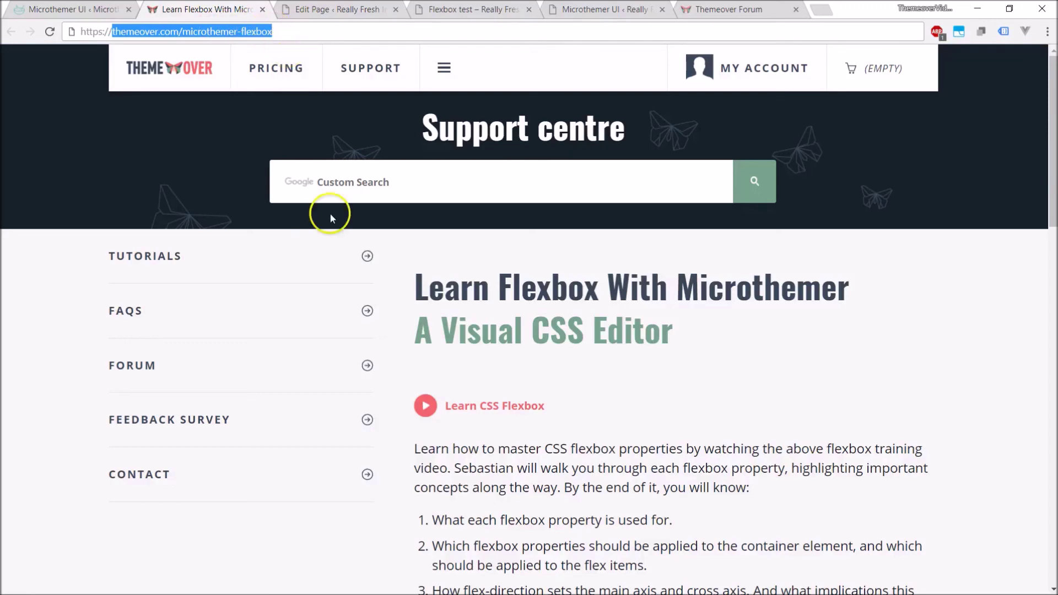
{"action": "left_click_drag", "start_coordinate": [1049, 119], "coordinate": [1051, 182]}
{"action": "scroll", "coordinate": [1051, 248], "scroll_direction": "down", "scroll_amount": 1}
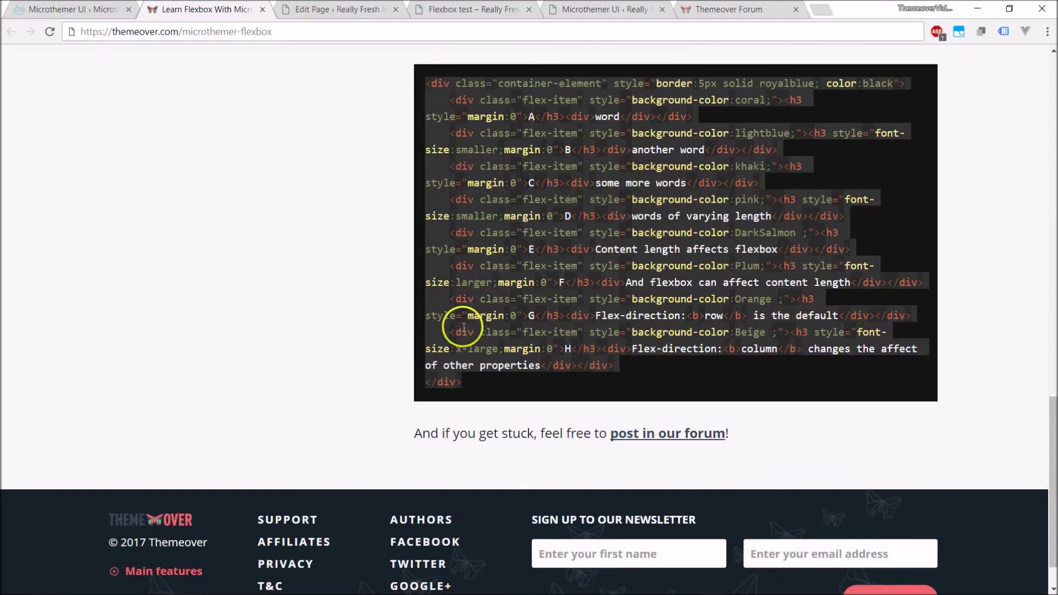
{"action": "left_click", "coordinate": [368, 12]}
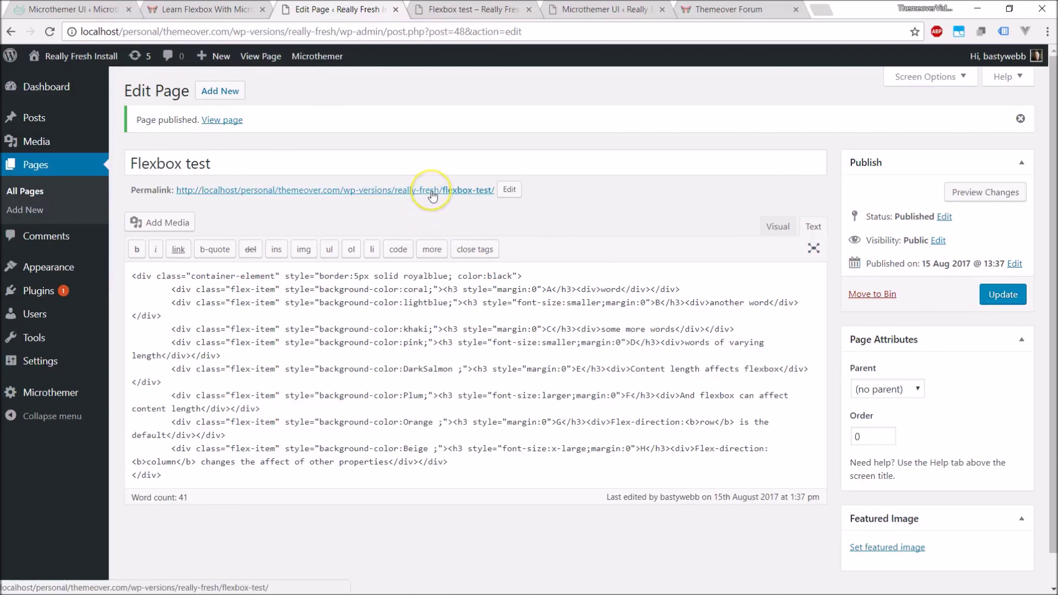
Switch to the live Flexbox test page showing items A–H stacked in full-width rows.
{"action": "left_click", "coordinate": [469, 11]}
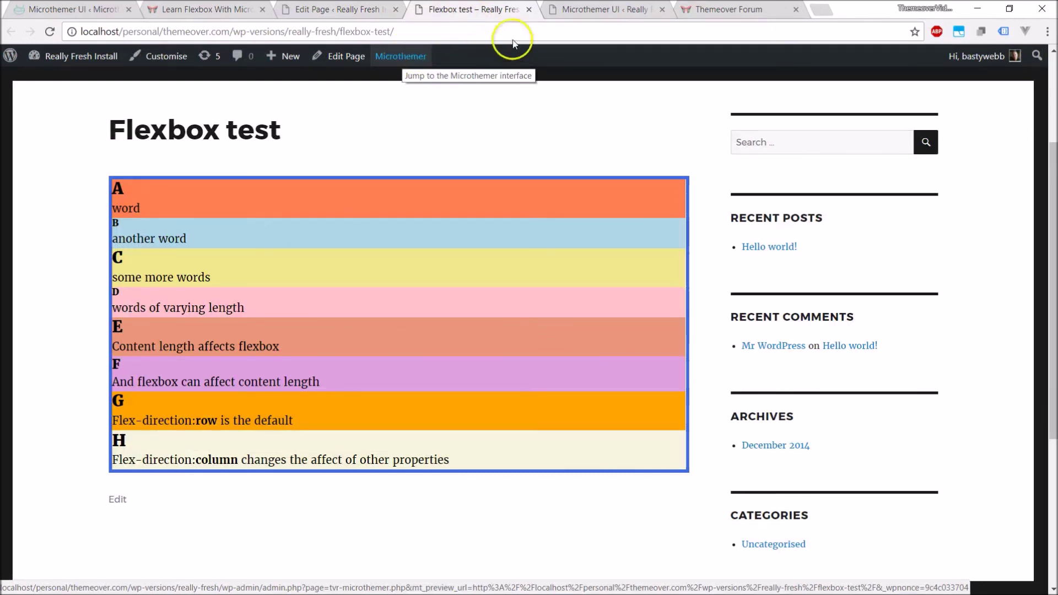
Add display: flex to the container's custom CSS in MicroThemer, then view the Themeover forum.
{"action": "left_click", "coordinate": [573, 11]}
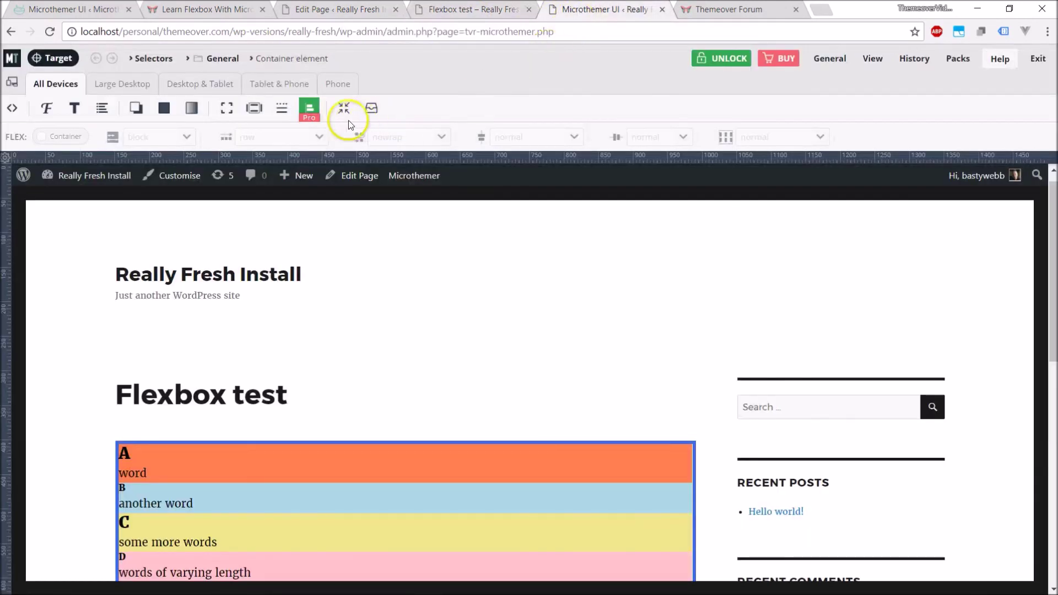
{"action": "left_click", "coordinate": [310, 120]}
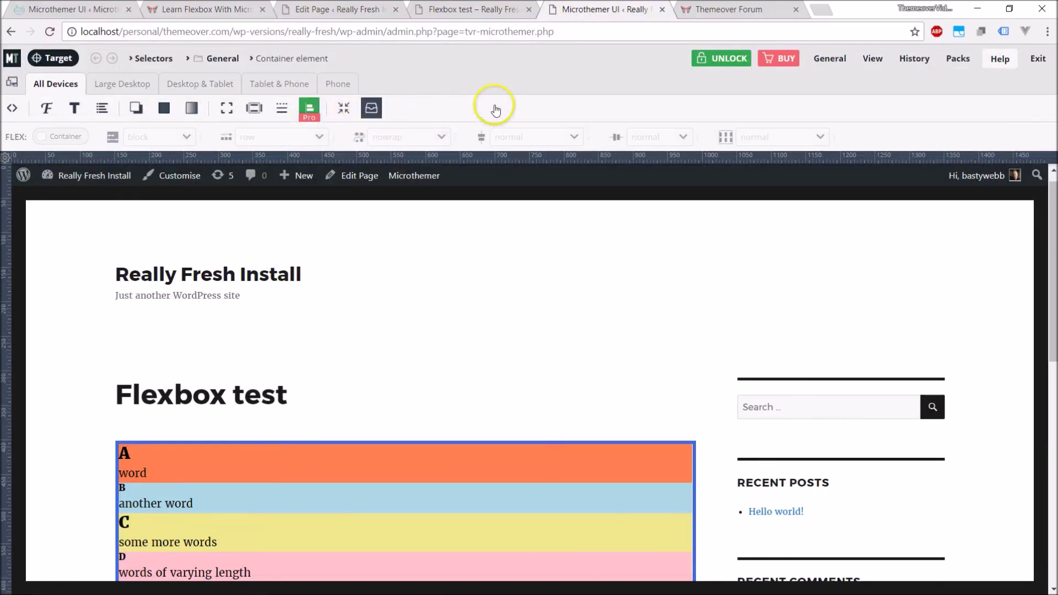
{"action": "left_click", "coordinate": [12, 108]}
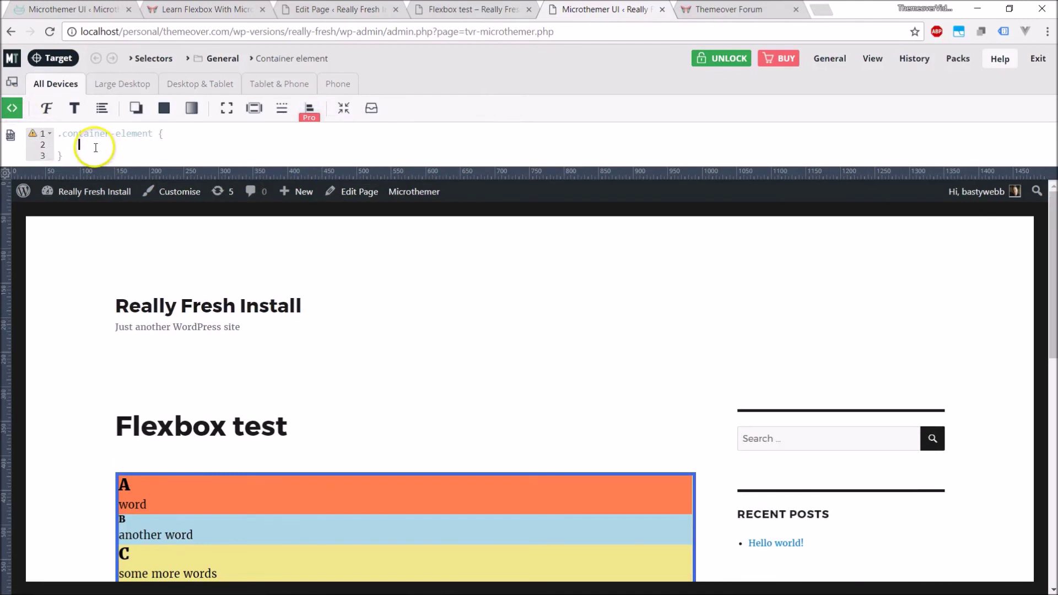
{"action": "type", "text": "display"}
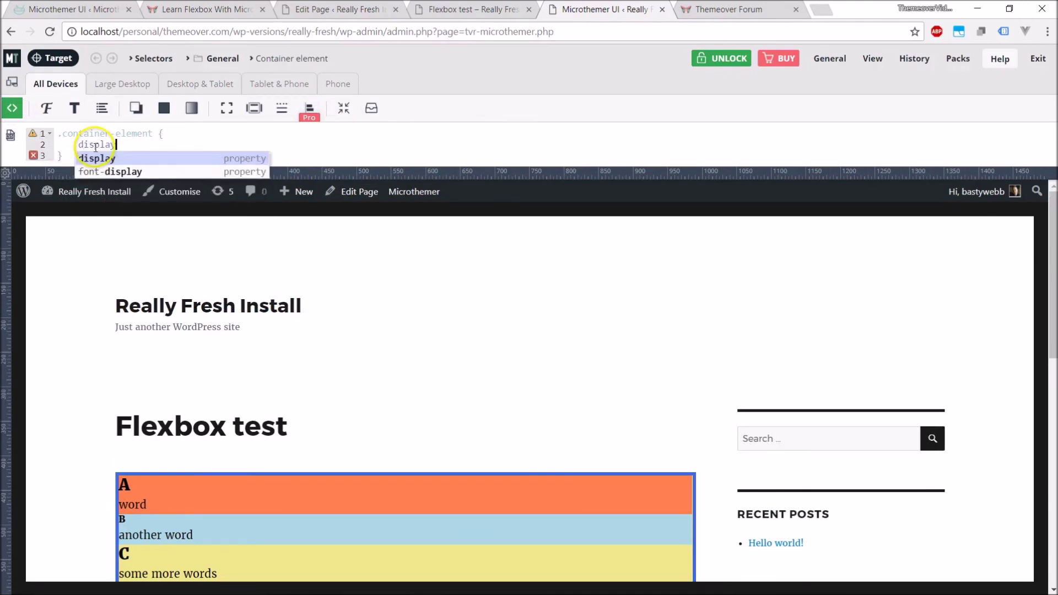
{"action": "type", "text": ":flex;"}
{"action": "key", "text": "Return"}
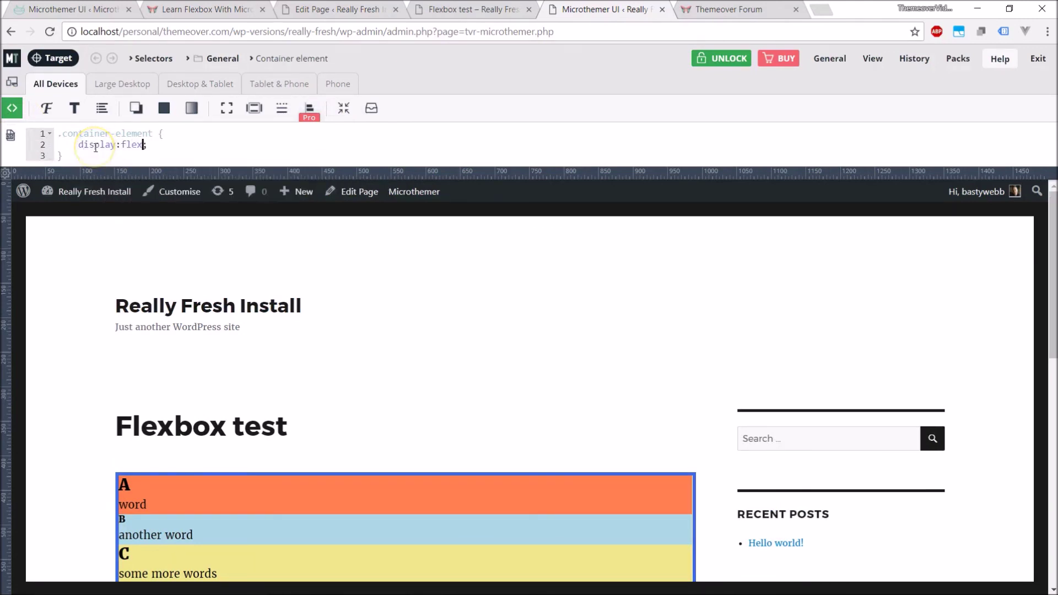
{"action": "left_click", "coordinate": [212, 148]}
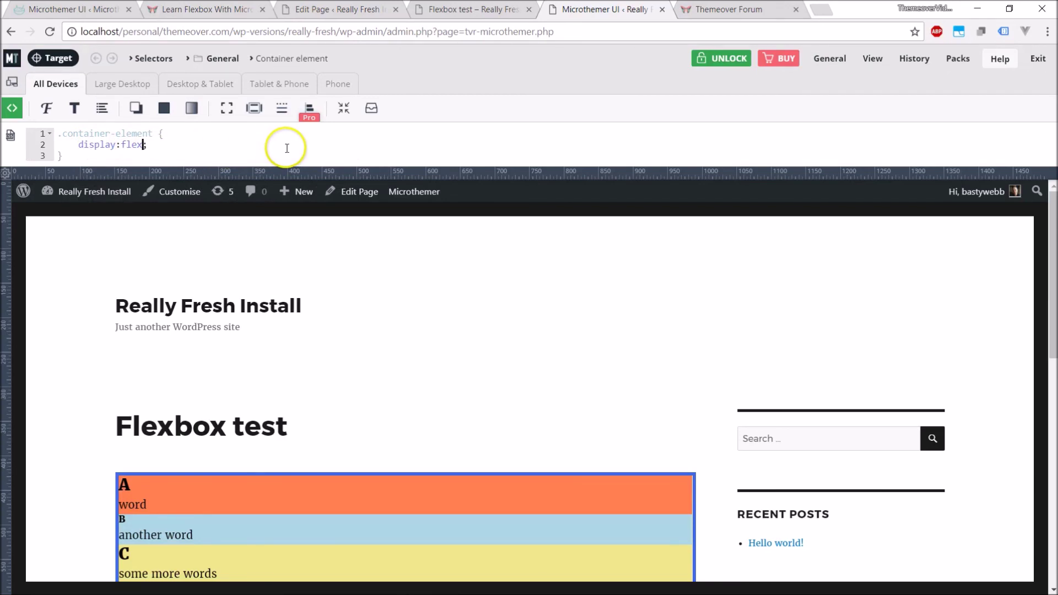
{"action": "left_click", "coordinate": [713, 14]}
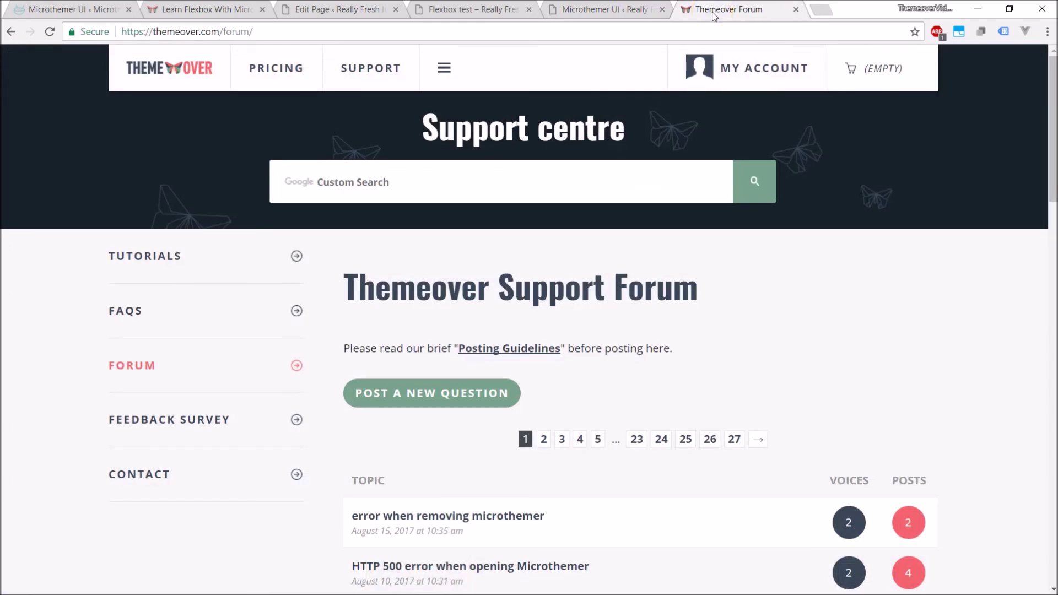